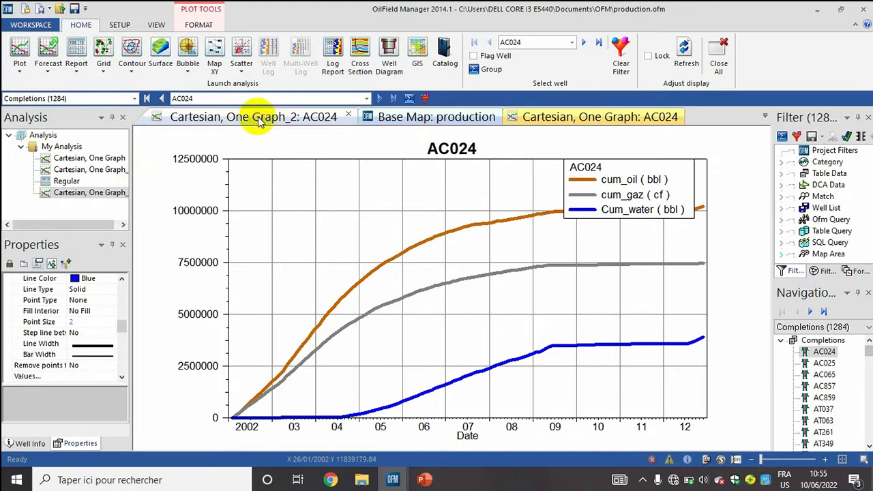
Start a forecast from the first Cartesian graph, accept the variable association setup, and open DefaultScenario for editing.
double_click(106, 160)
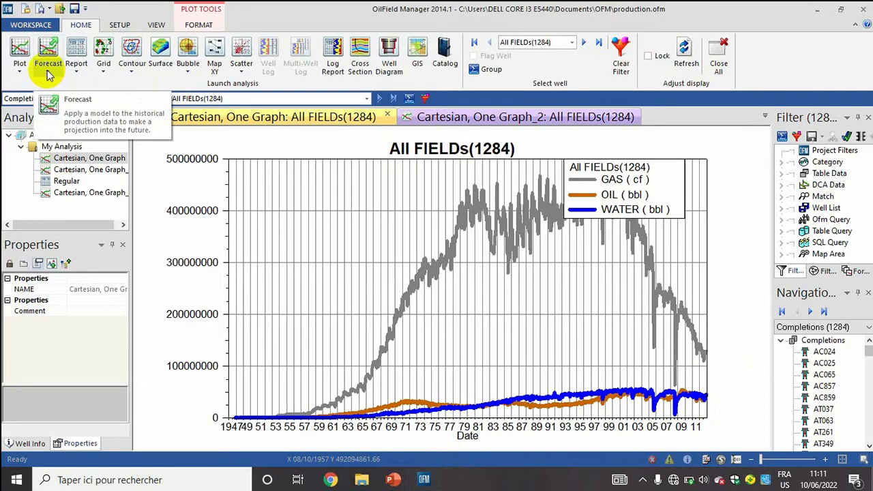
left_click(48, 71)
left_click(56, 95)
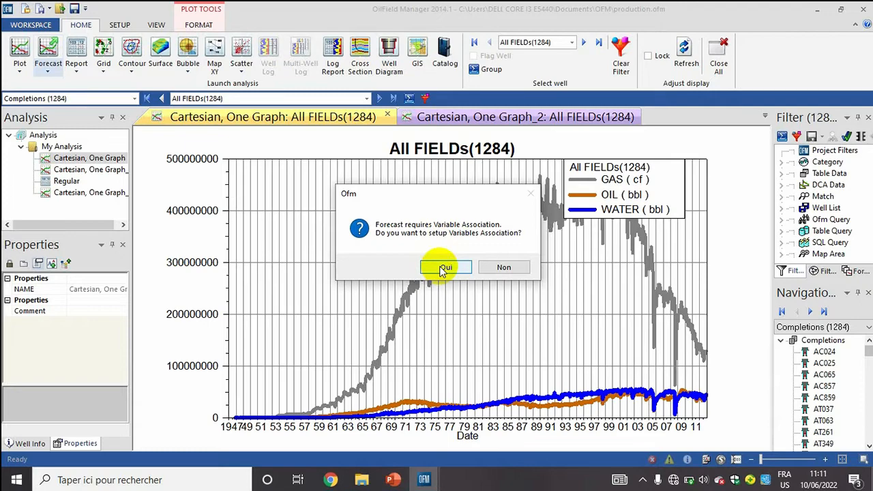
left_click(444, 267)
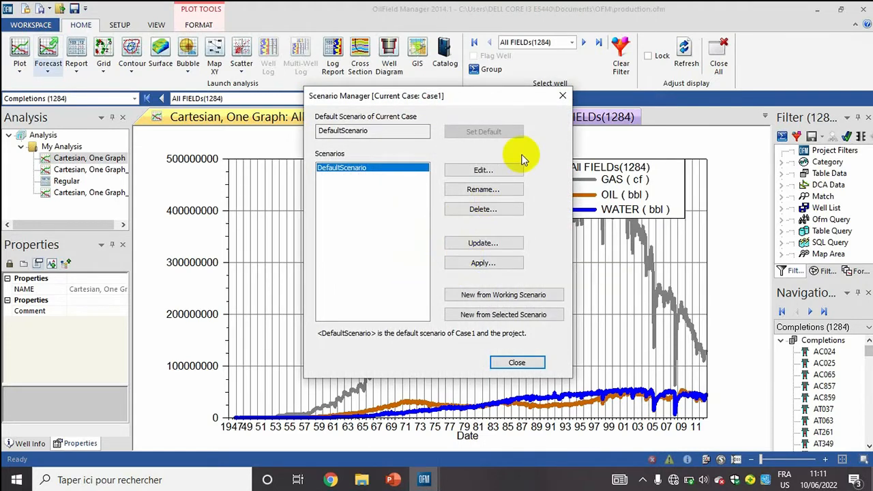
left_click(462, 172)
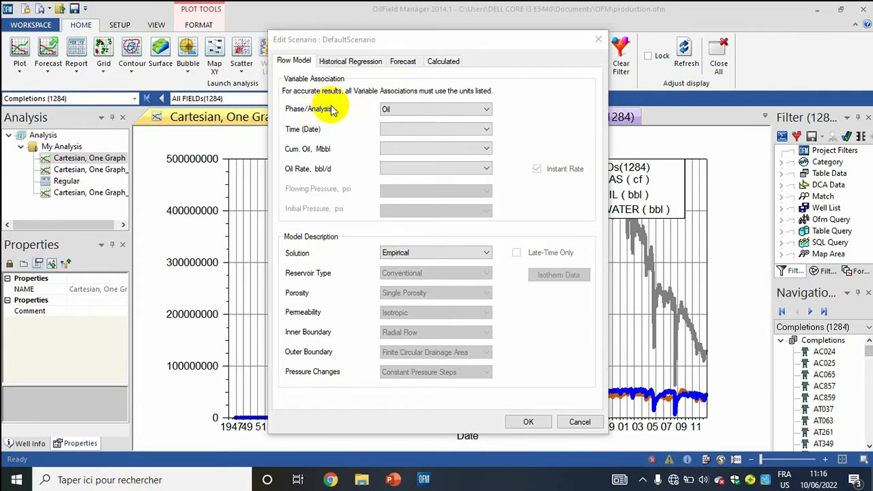
Choose Oil as the phase for analysis and associate the scenario's time with the Date variable.
left_click(431, 113)
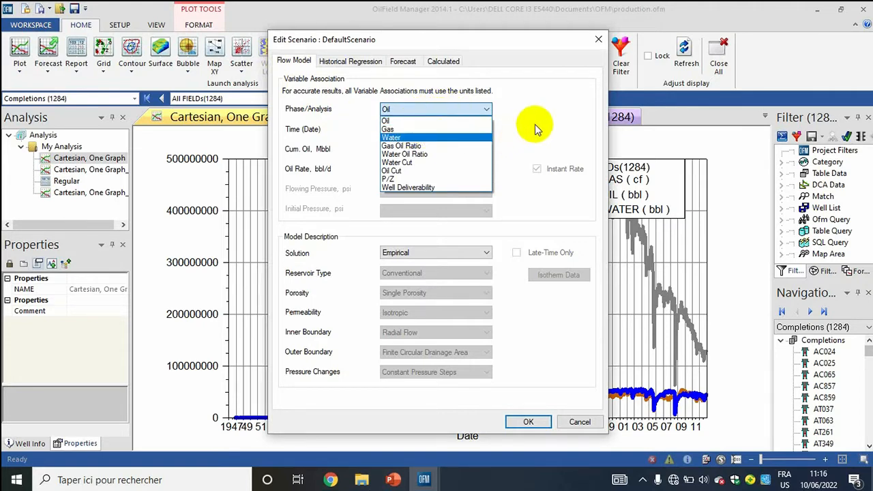
left_click(439, 123)
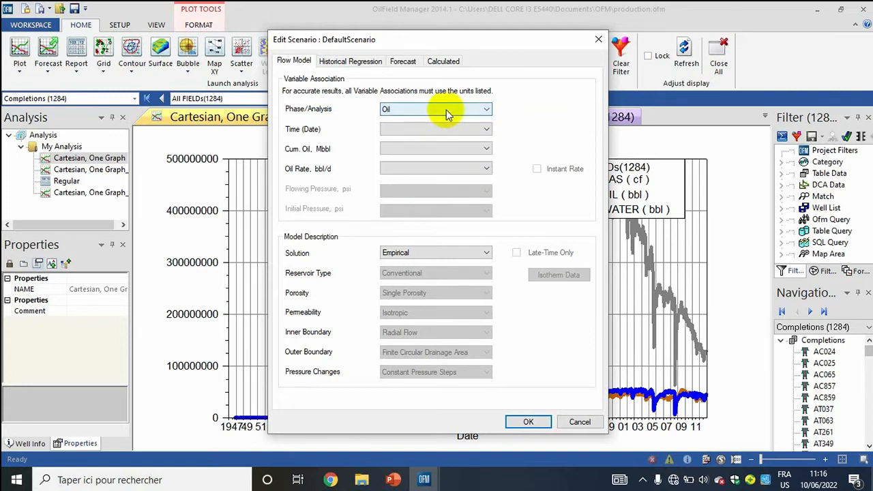
left_click(446, 109)
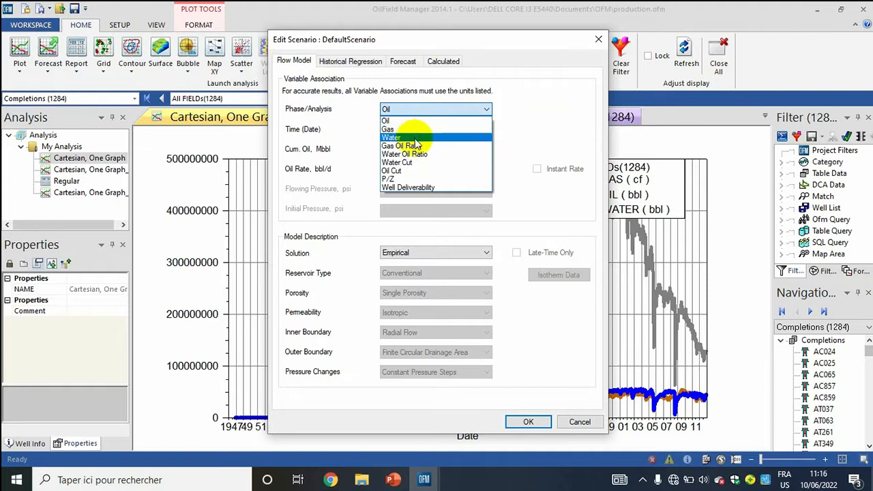
left_click(556, 125)
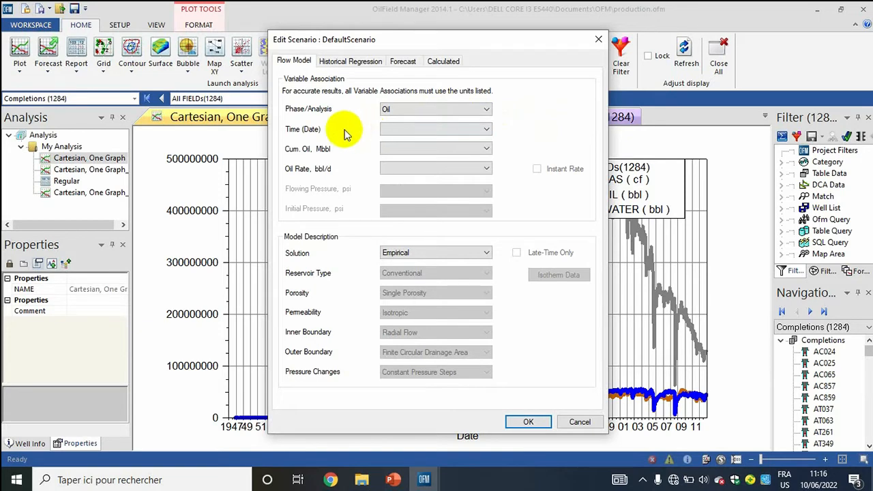
left_click(409, 130)
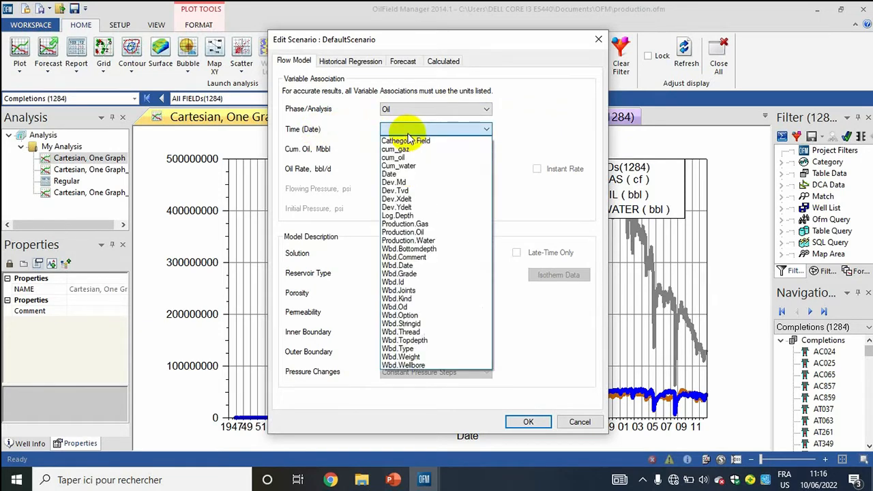
left_click(400, 174)
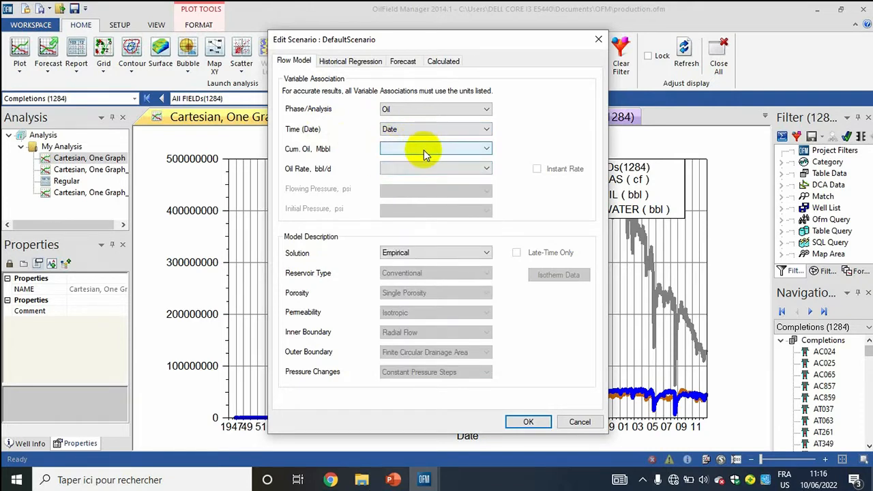
Associate cumulative oil with the cum_oil variable and oil rate with Production.Oil.
left_click(424, 148)
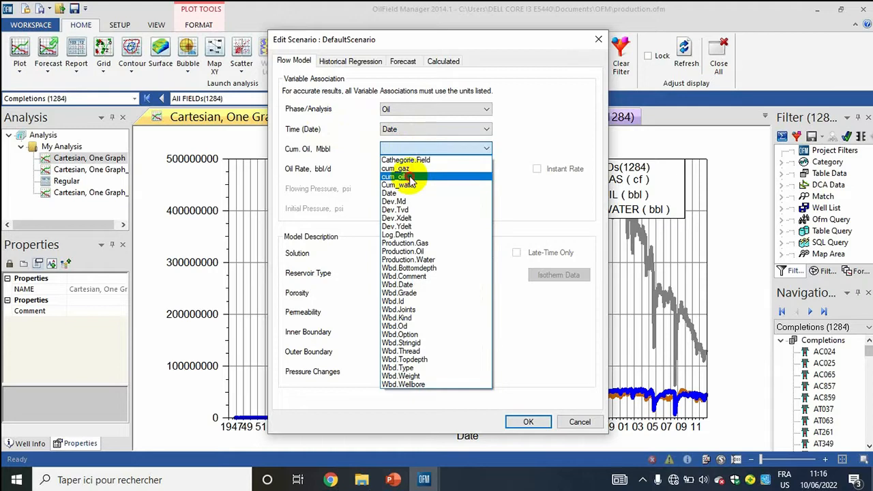
left_click(410, 177)
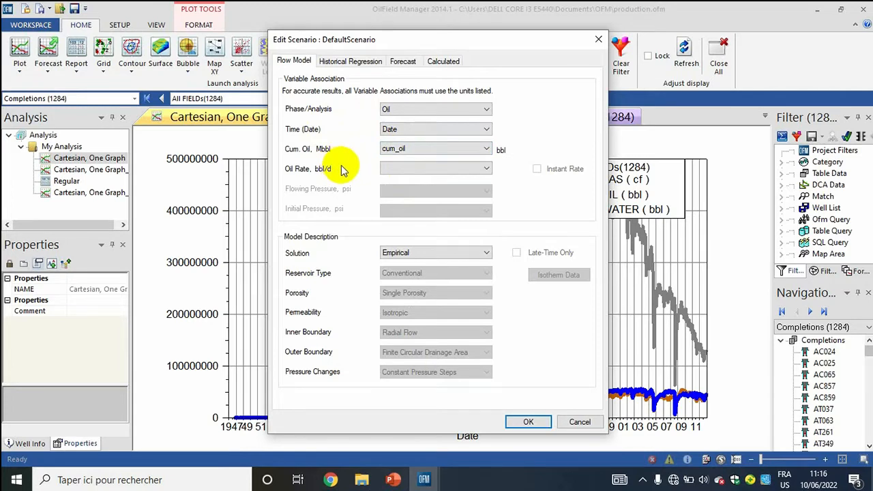
left_click(402, 168)
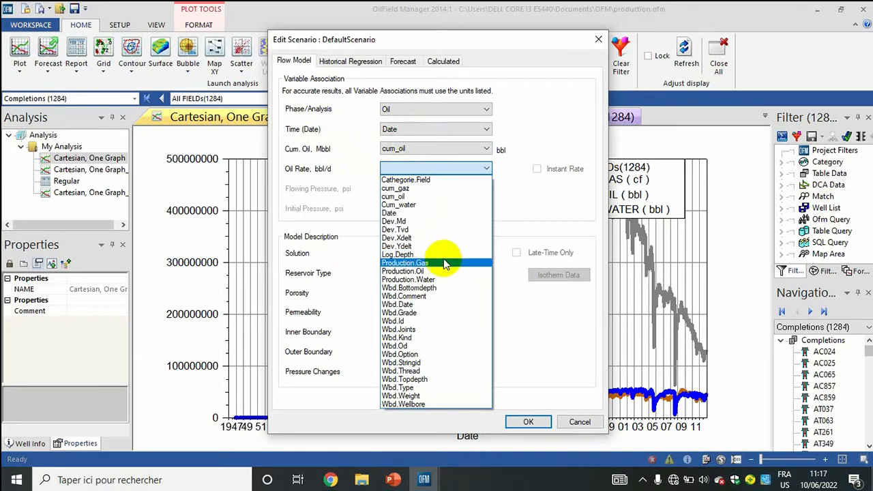
left_click(442, 271)
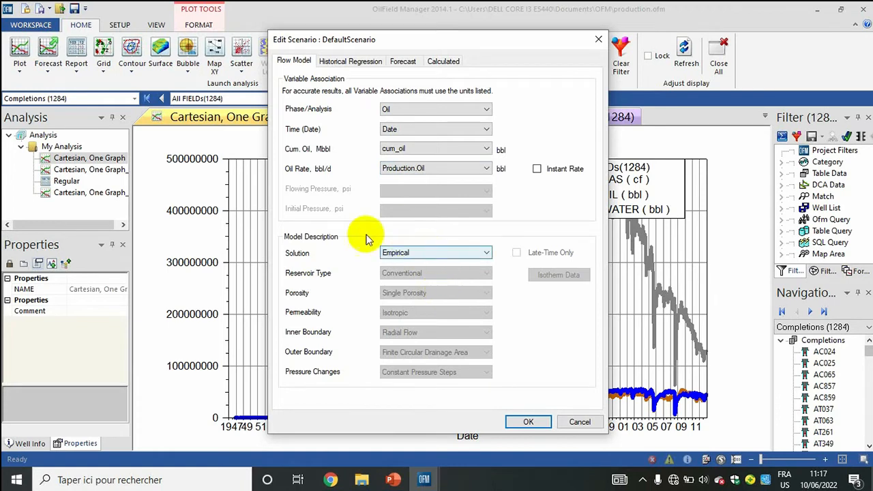
Review the available solution models and the analysis and method options for the historical regression.
left_click(435, 253)
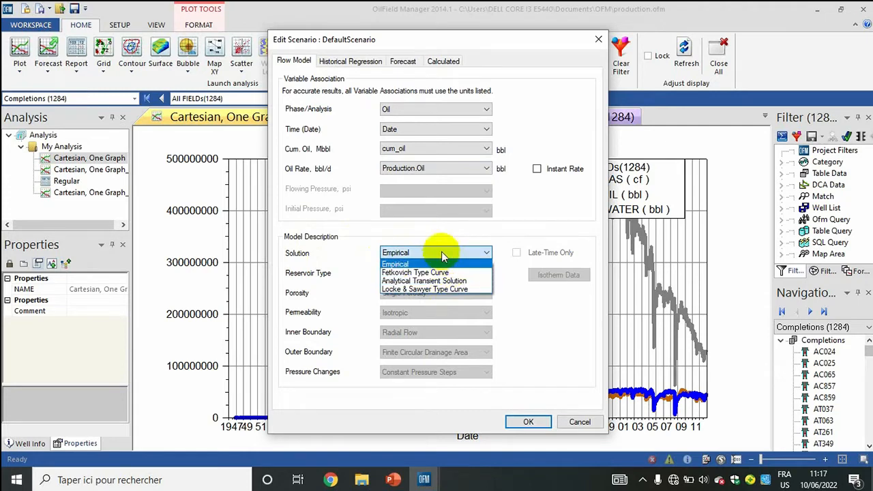
left_click(350, 63)
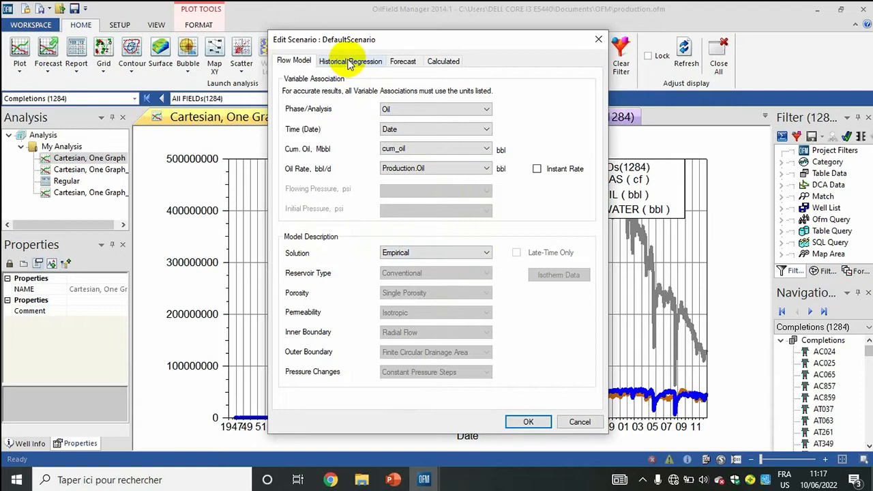
left_click(352, 63)
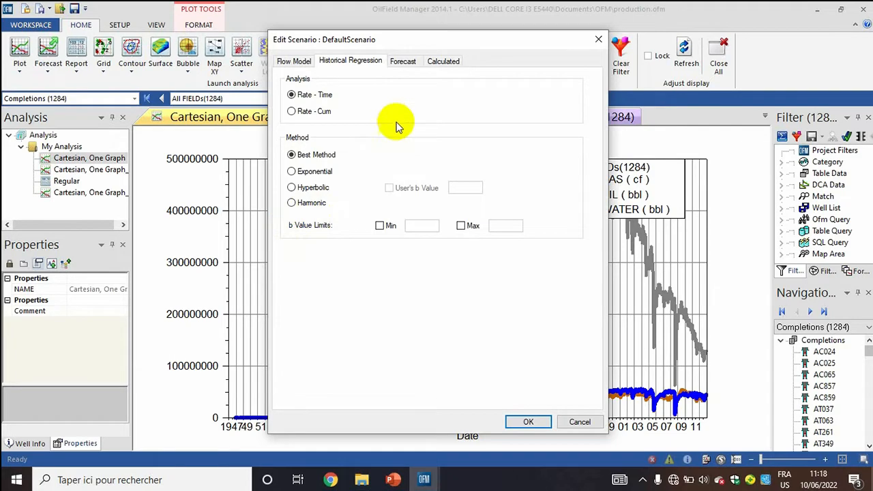
In the oil forecast schedule, set the start time to Last Historical Date and the reserve type to Proven-Developed.
left_click(404, 63)
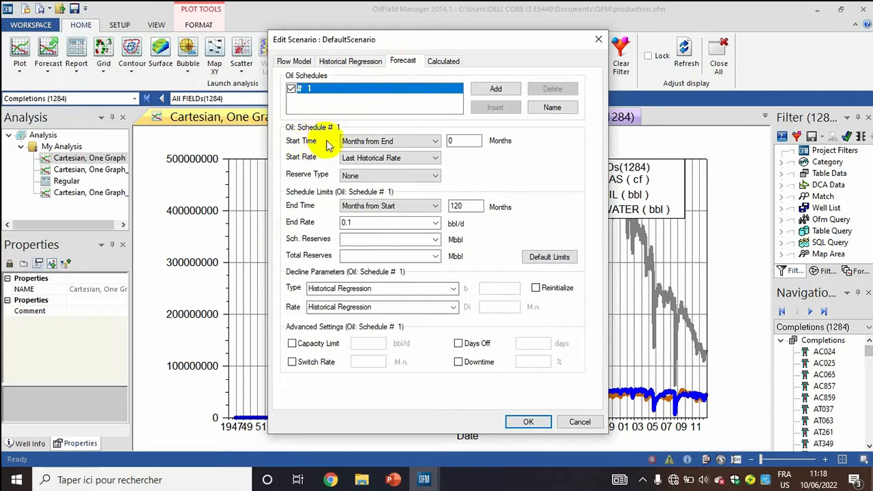
left_click(431, 141)
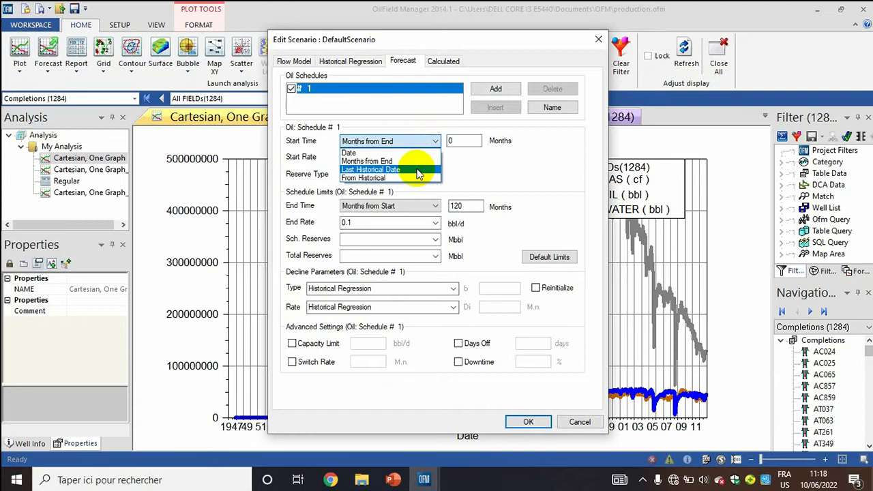
left_click(417, 170)
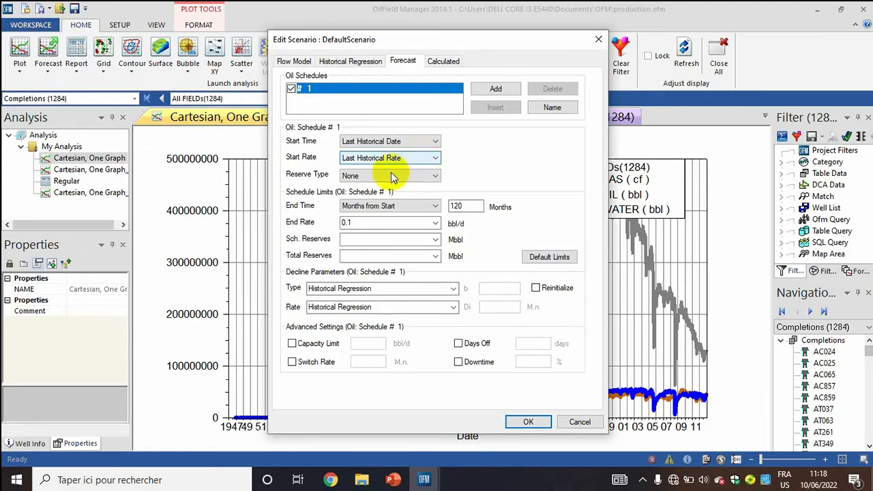
left_click(414, 175)
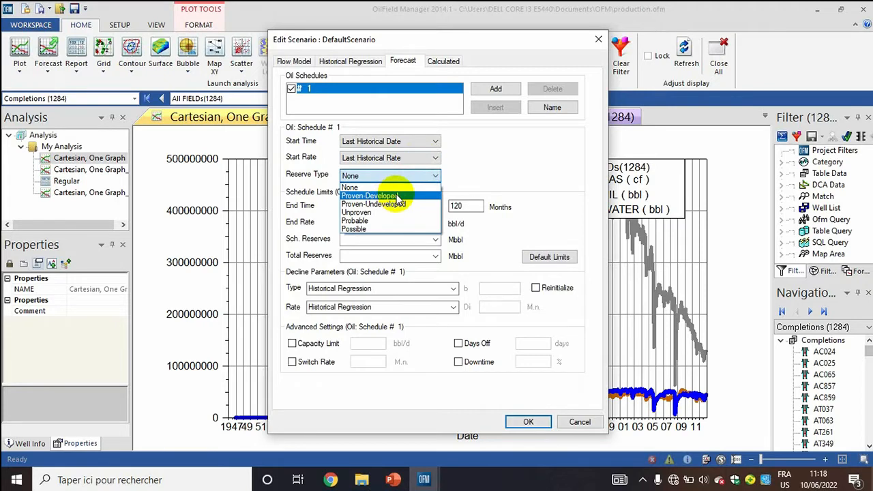
left_click(398, 197)
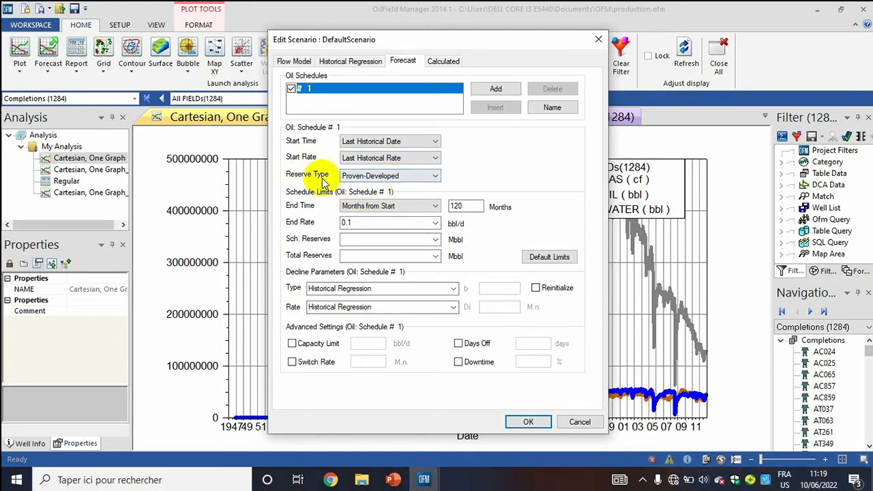
left_click(396, 177)
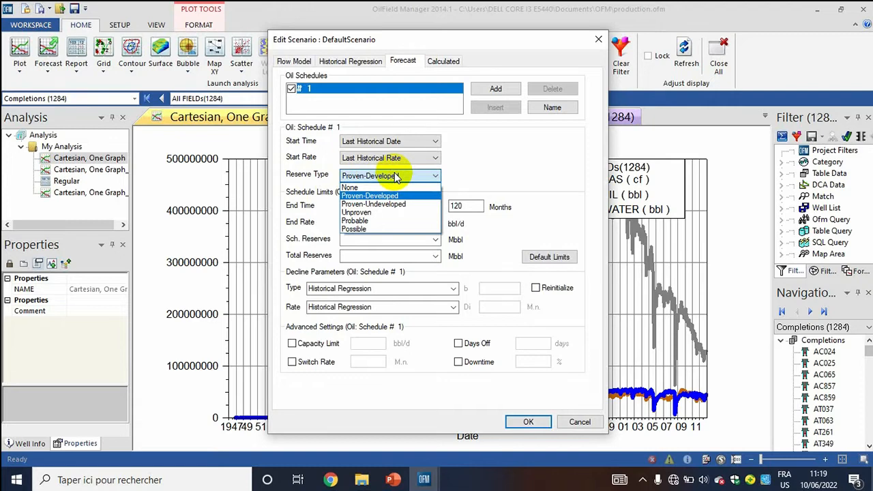
left_click(491, 179)
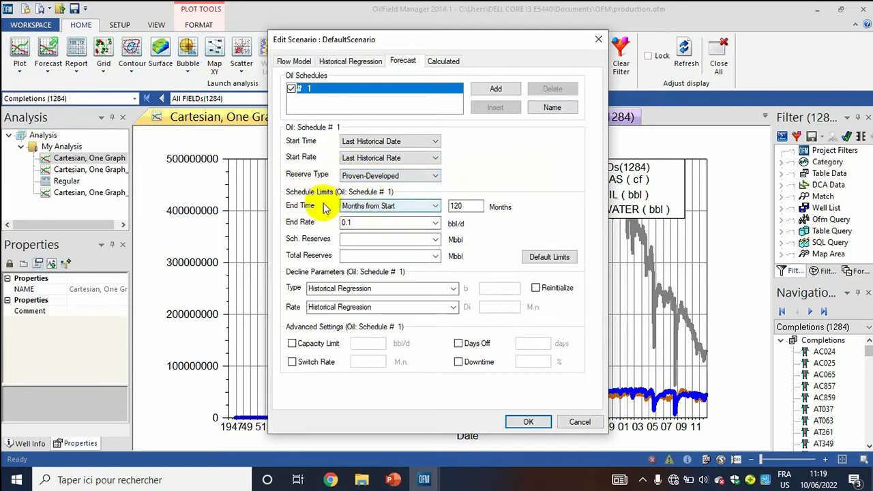
Define the schedule's end time by Date and enter 20123101.
left_click(371, 207)
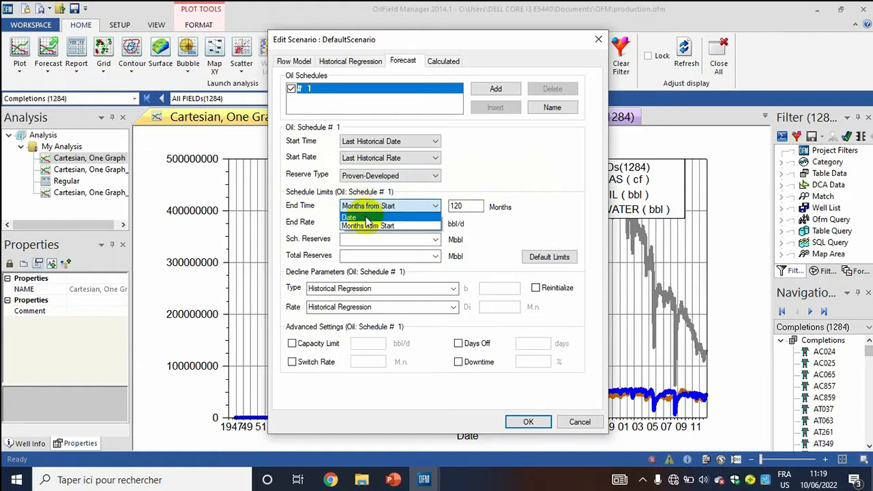
left_click(366, 218)
left_click(464, 206)
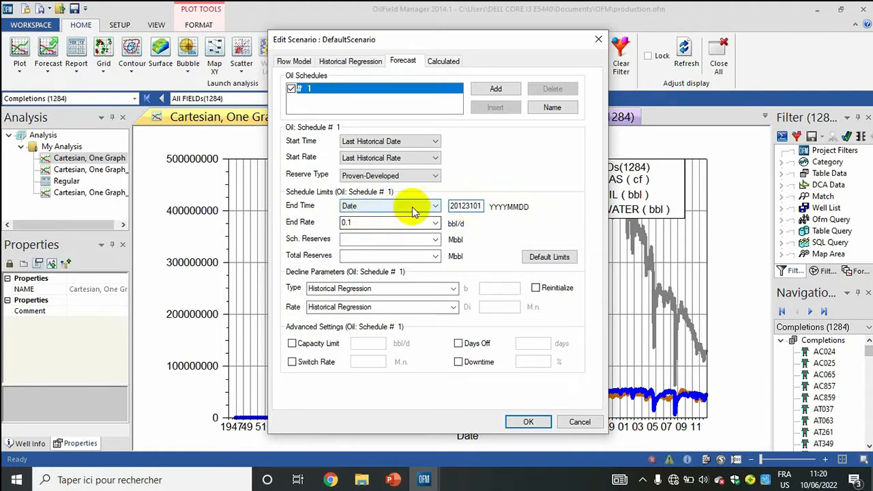
Set the schedule's end rate to 100 bbl/d.
left_click(360, 223)
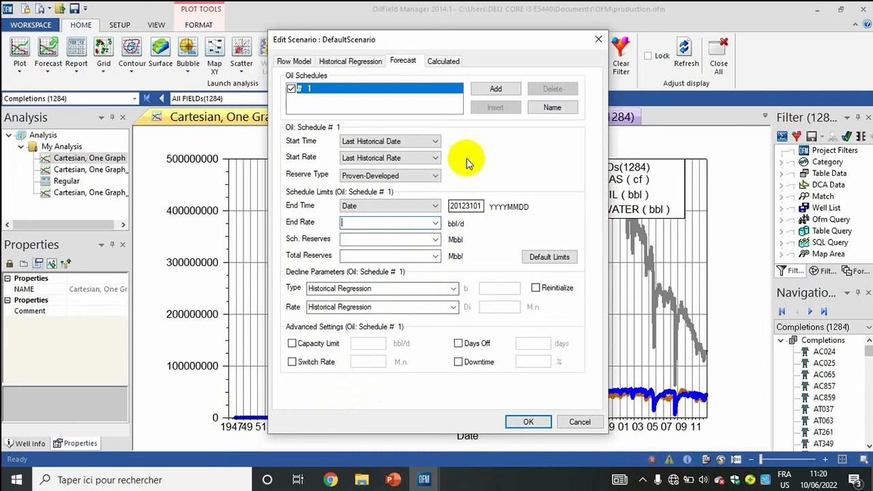
left_click_drag(486, 40, 718, 144)
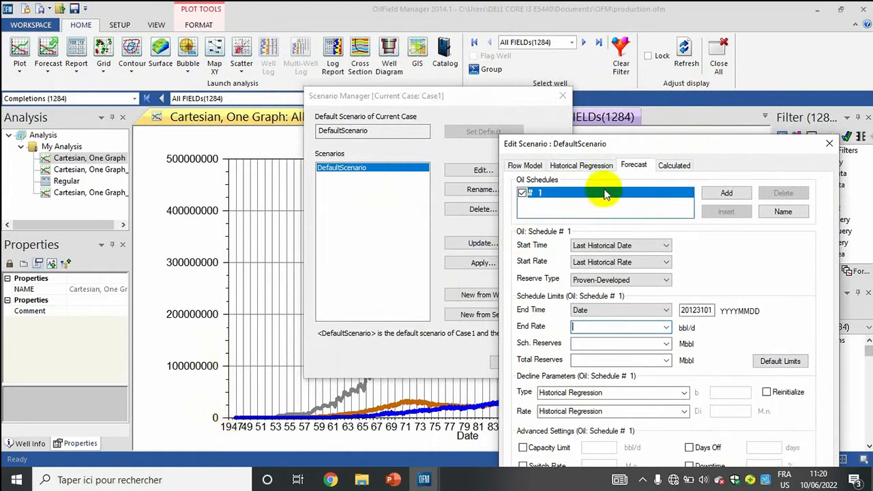
left_click_drag(662, 142, 446, 34)
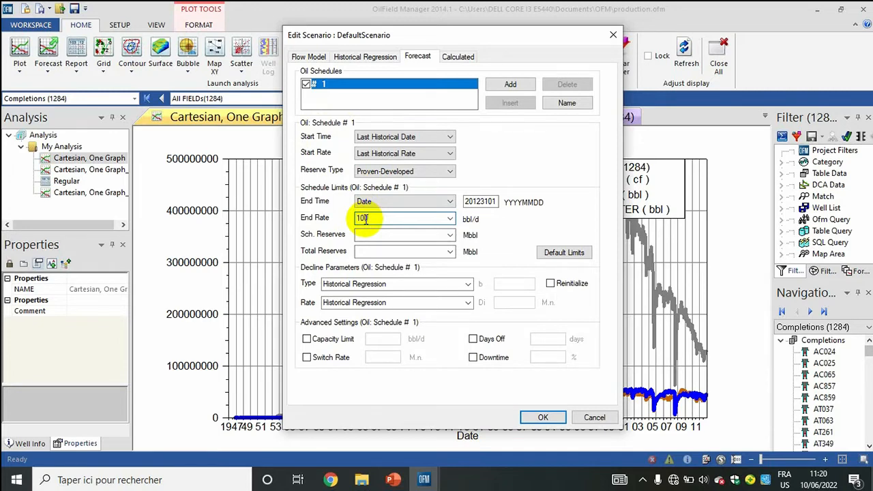
Examine the variables offered for schedule reserves and the available options for decline type and decline rate.
left_click(448, 236)
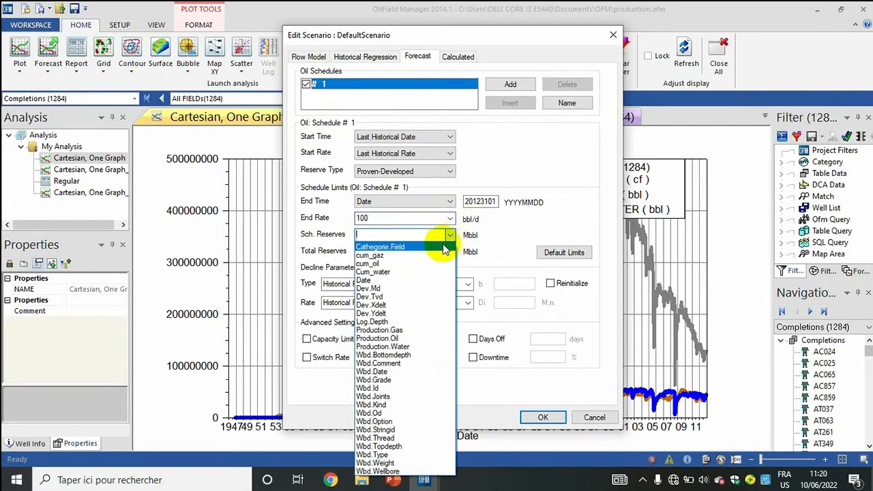
left_click(448, 235)
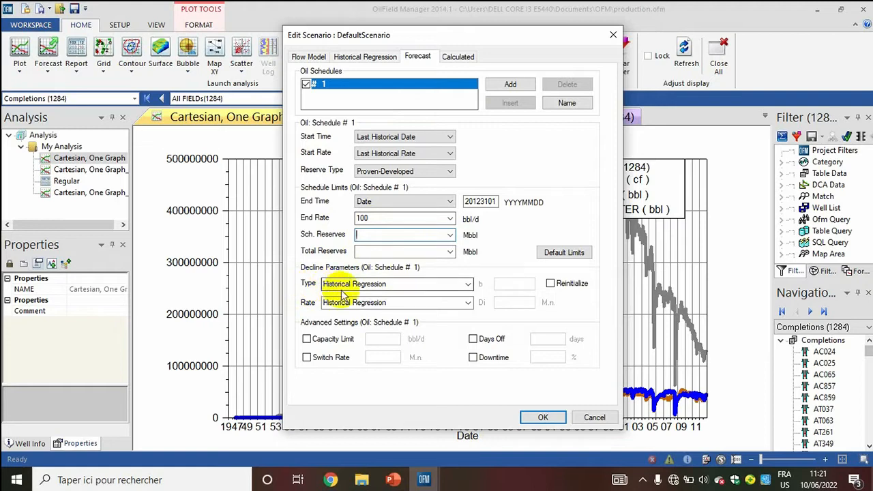
left_click(467, 284)
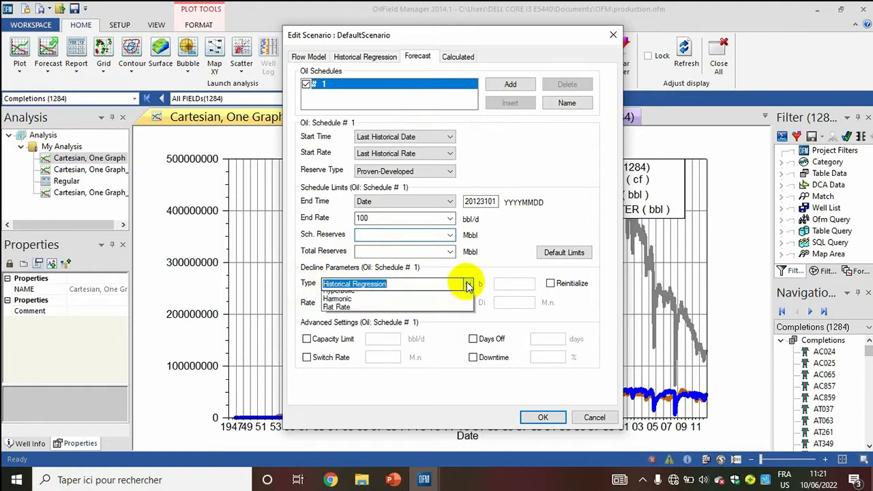
left_click(468, 285)
left_click(468, 285)
left_click(469, 286)
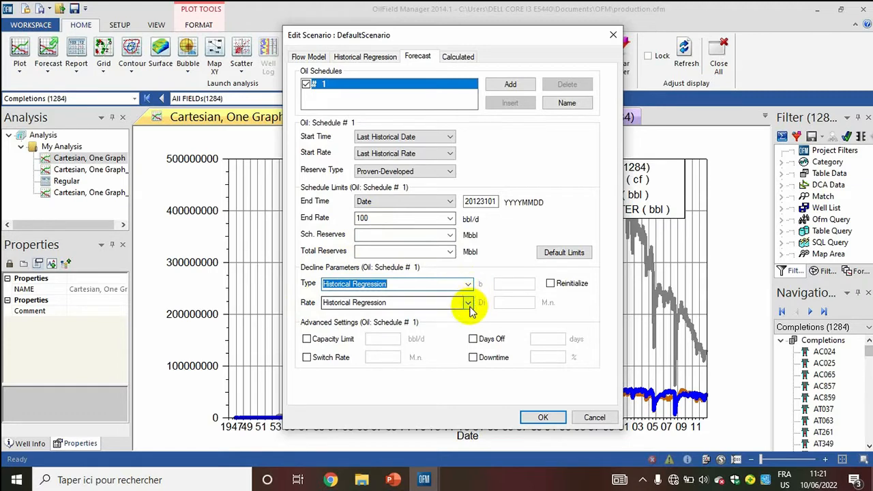
left_click(468, 305)
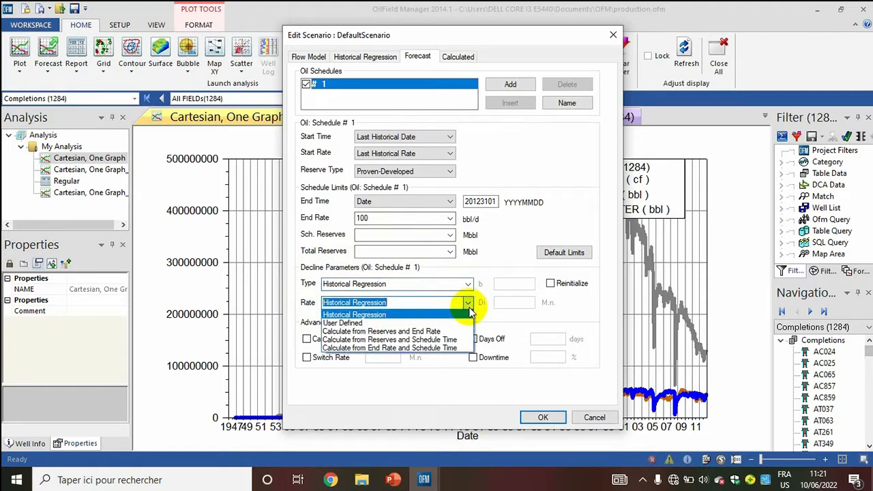
left_click(468, 307)
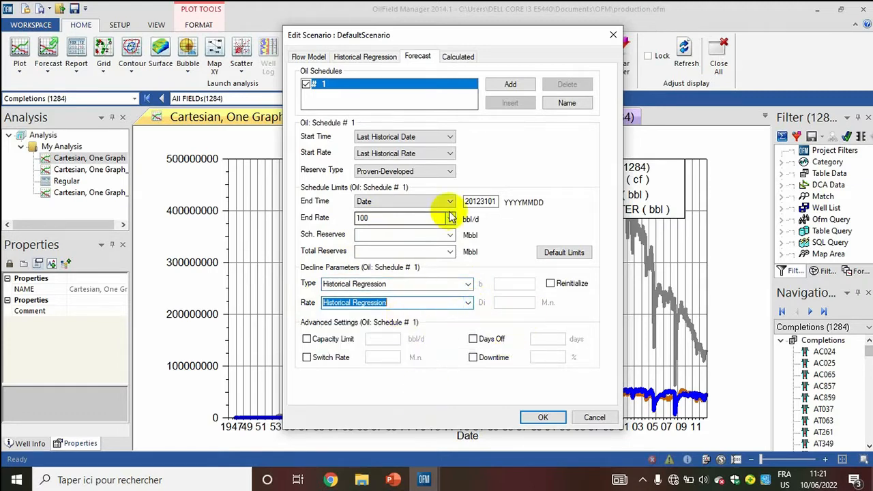
Check the default scenario's oil phase calculation options, accept the scenario settings and close the Scenario Manager.
left_click(466, 55)
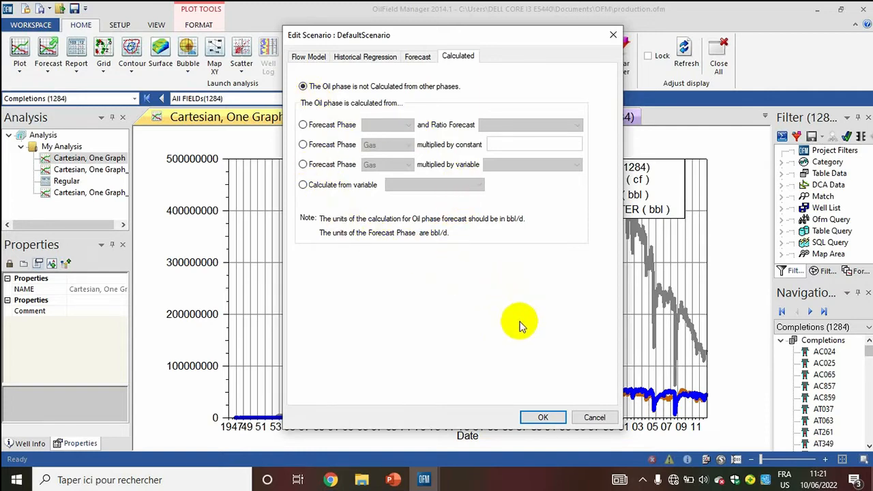
left_click(540, 418)
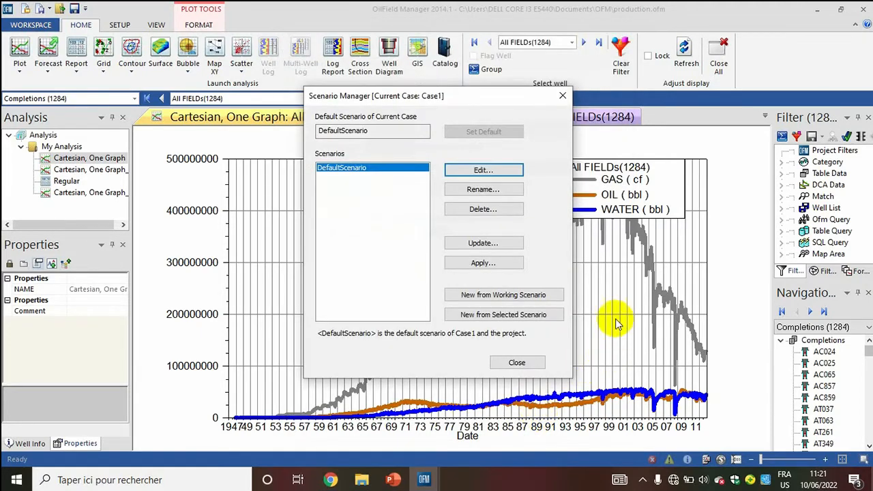
left_click(516, 363)
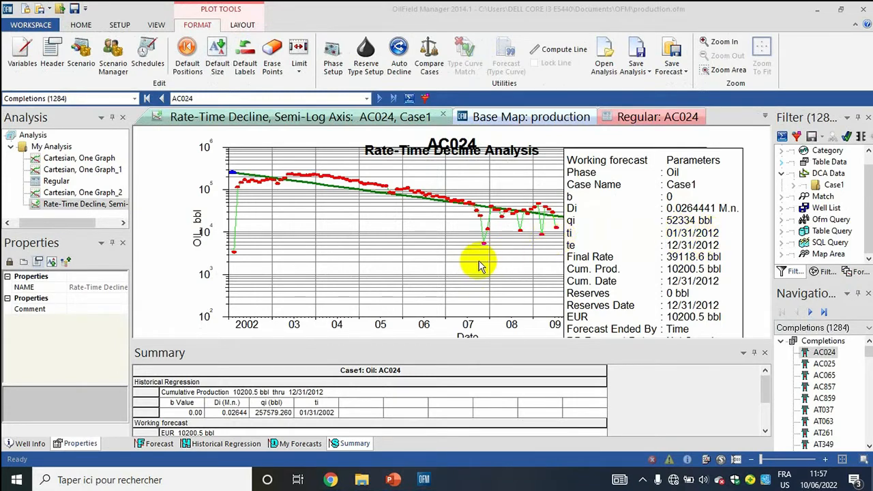
In the current scenario for completion AC024, set the oil forecast schedule's end date to 20350131 and apply it.
left_click(470, 263)
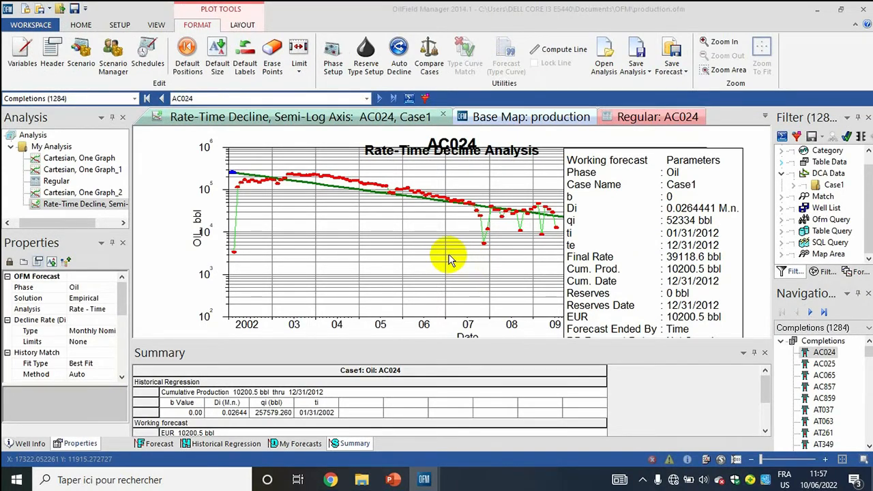
double_click(449, 259)
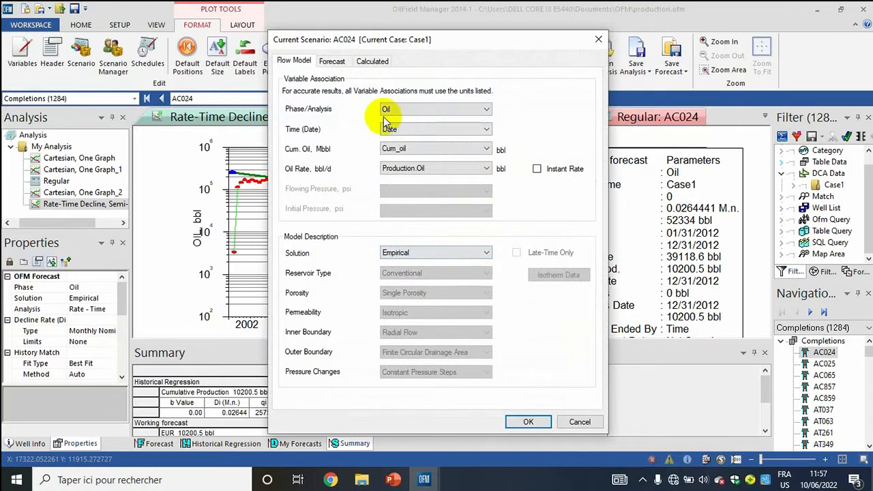
left_click(332, 61)
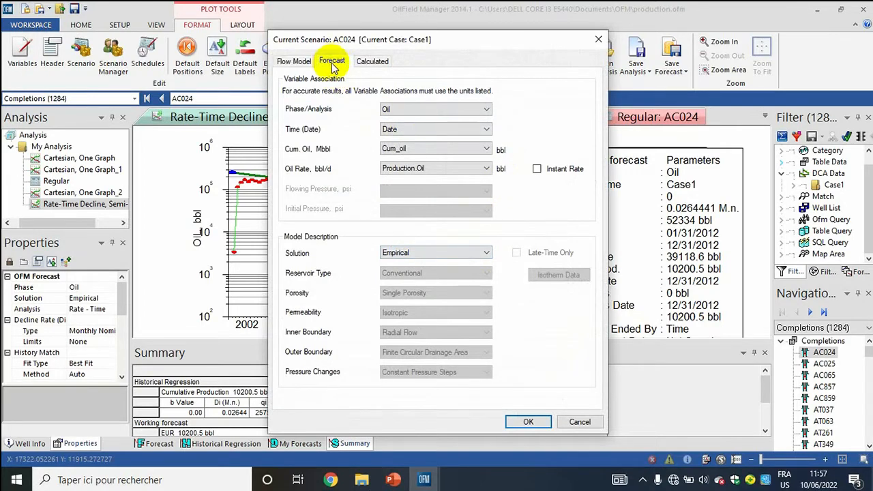
left_click(332, 63)
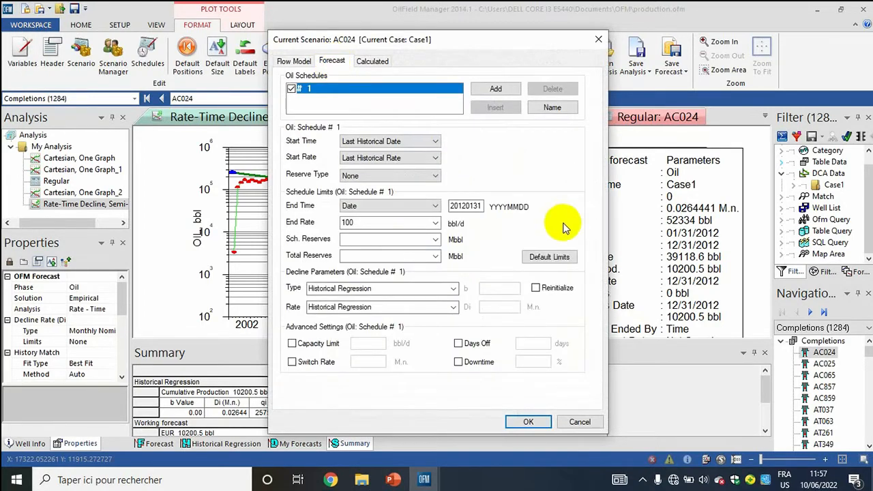
left_click(484, 207)
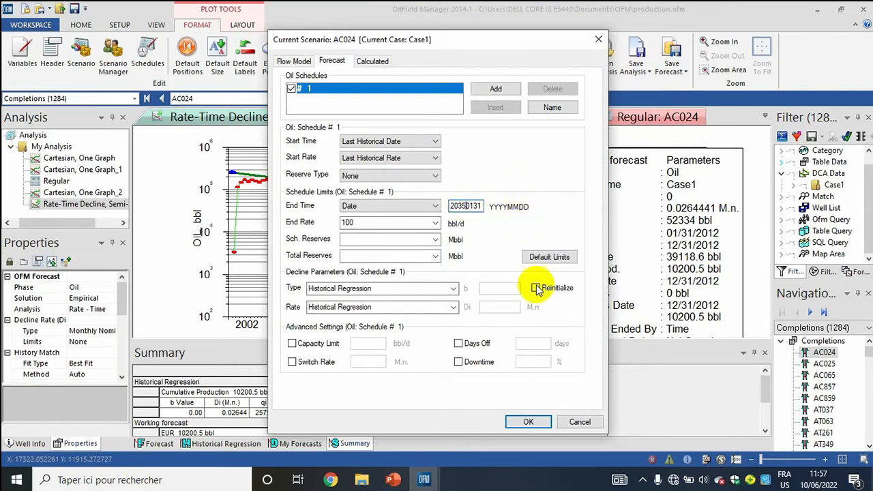
left_click(529, 423)
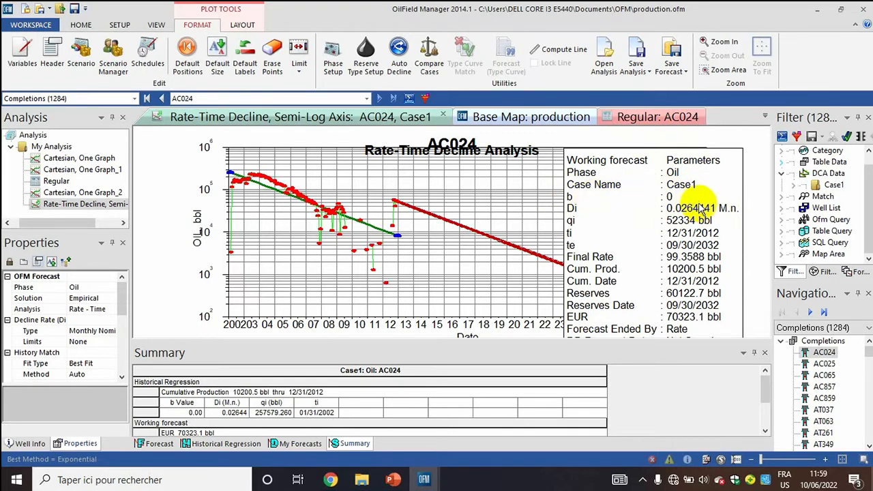
Review the forecast properties and the curve variables of the decline plot, leaving the plot data unedited.
left_click(124, 304)
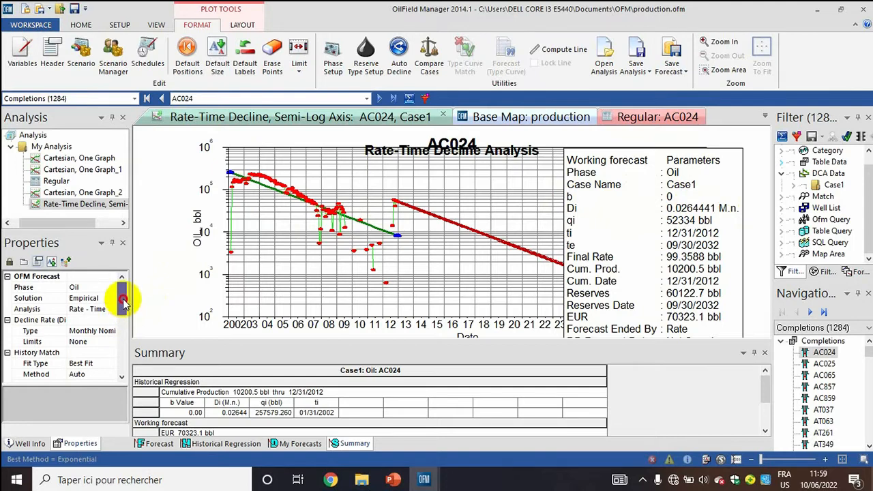
double_click(93, 352)
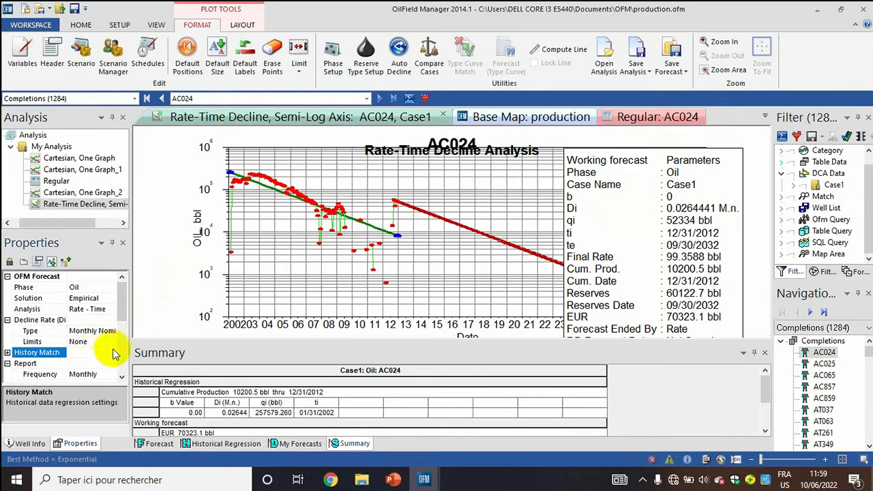
left_click_drag(130, 318, 120, 334)
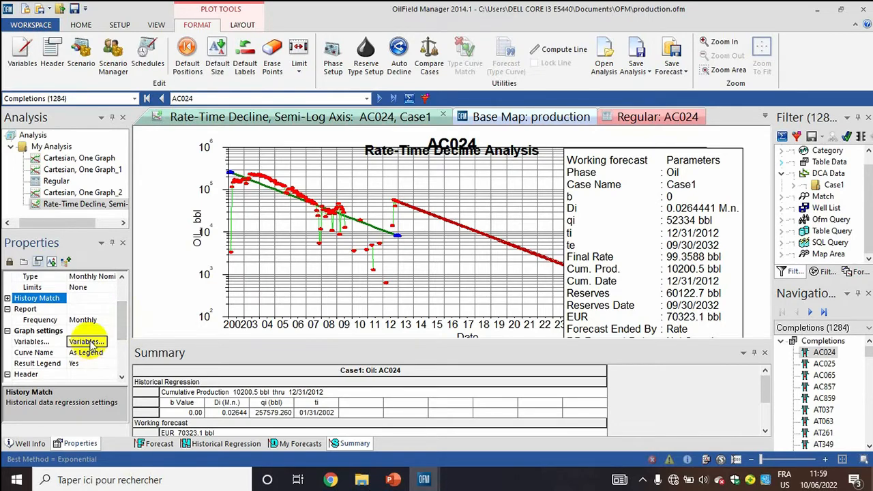
left_click(91, 342)
left_click(94, 343)
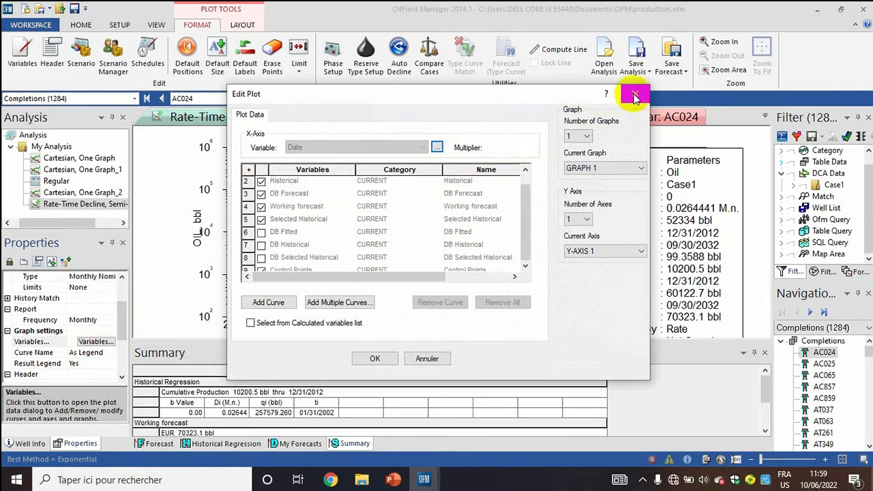
left_click(634, 96)
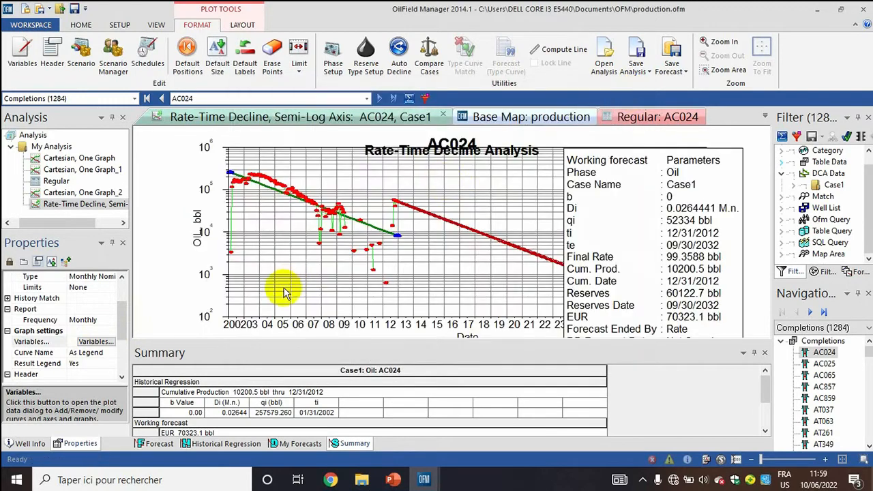
Expand the History Match settings and set the fit type to Hyperbolic.
mouse_move(123, 321)
left_mouse_down()
mouse_move(125, 307)
mouse_move(120, 321)
left_mouse_up()
double_click(91, 309)
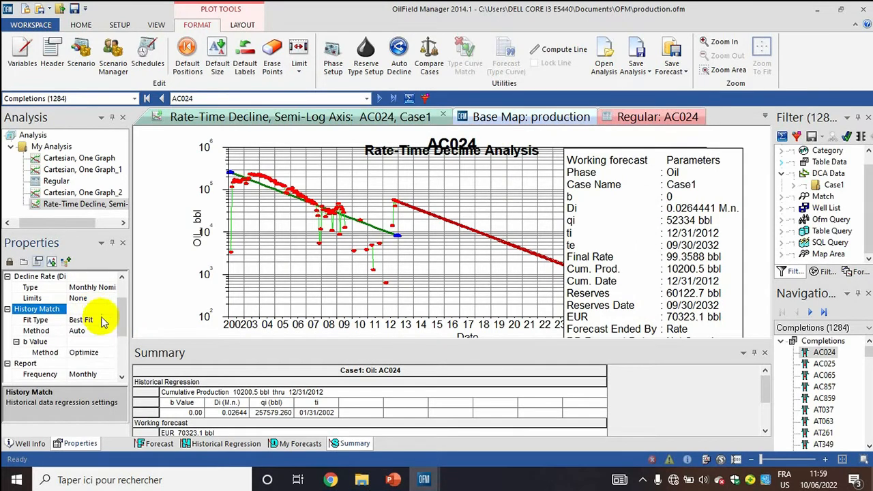
left_click(124, 323)
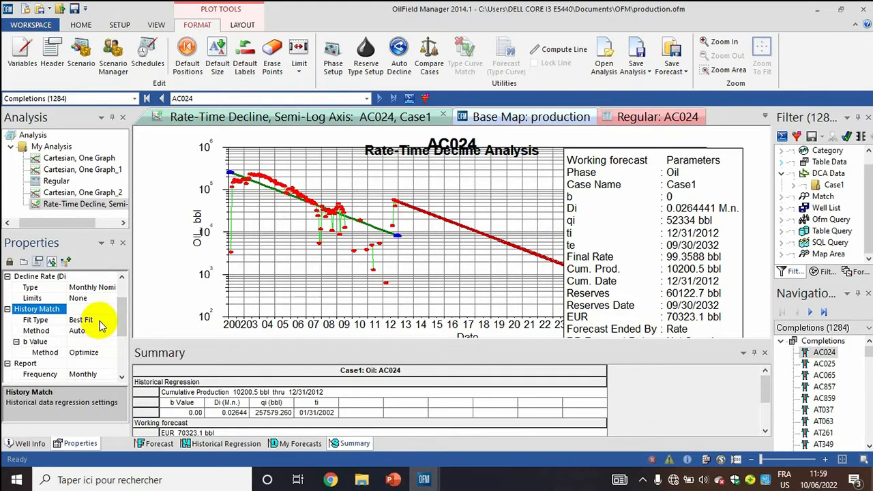
left_click(99, 320)
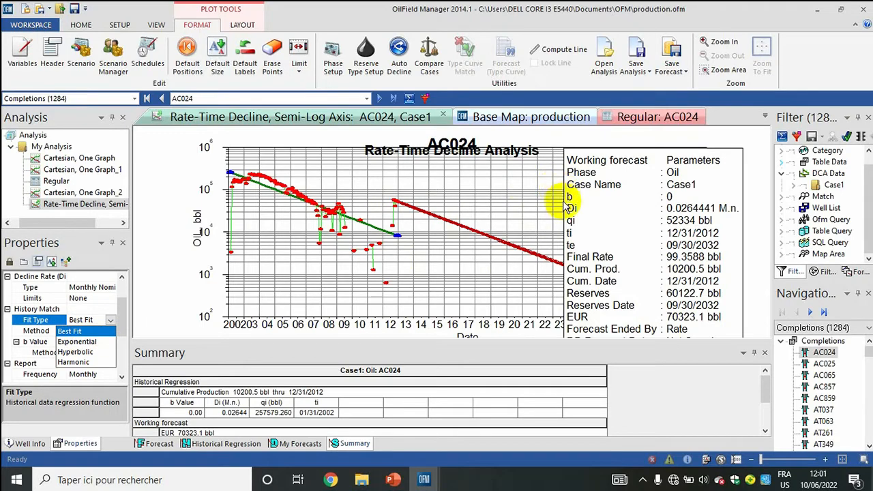
left_click(75, 352)
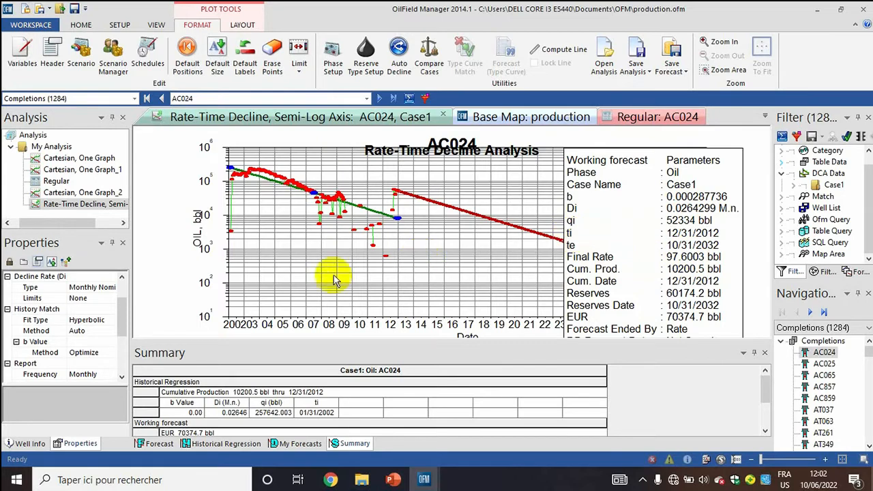
Set the history match fit type to Harmonic and move the result legend down, clear of the forecast curve.
left_click(95, 320)
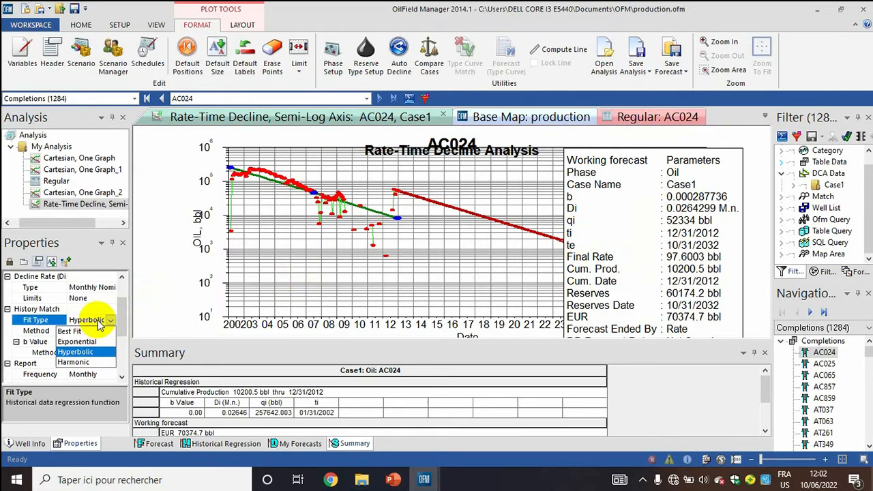
left_click(81, 363)
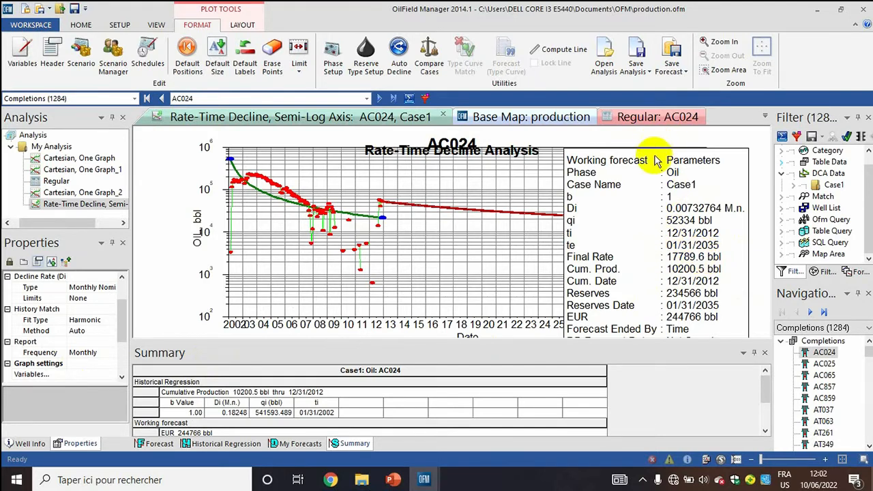
left_click_drag(654, 153, 662, 253)
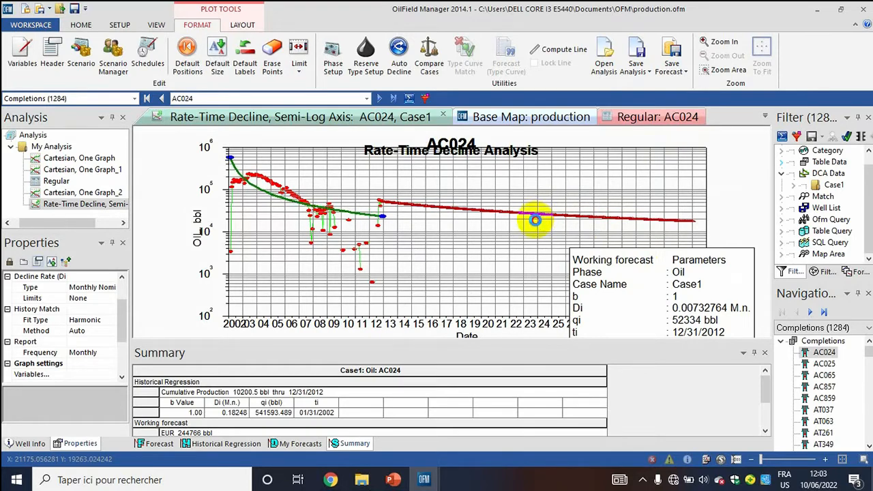
Manually shift the historical regression curve to an initial rate of about 505,000 bbl and return the result legend to its upper position.
left_click_drag(535, 223, 371, 210)
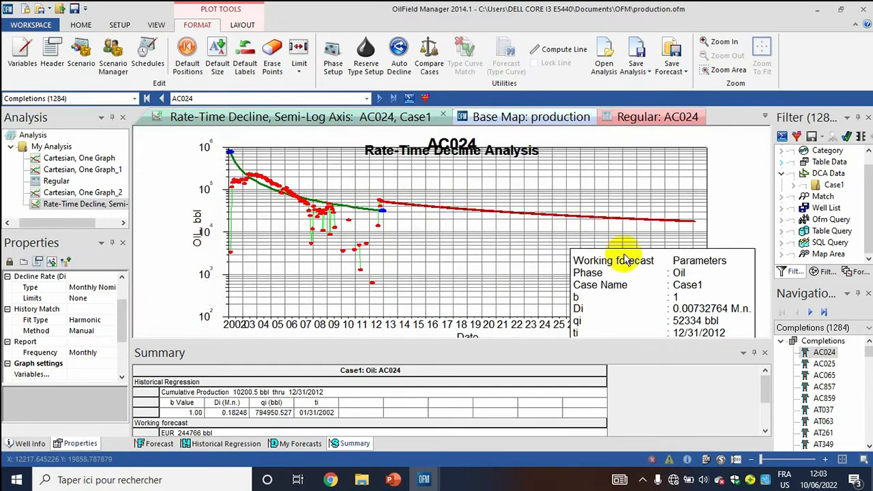
left_click_drag(648, 259, 654, 161)
left_click_drag(391, 213, 362, 225)
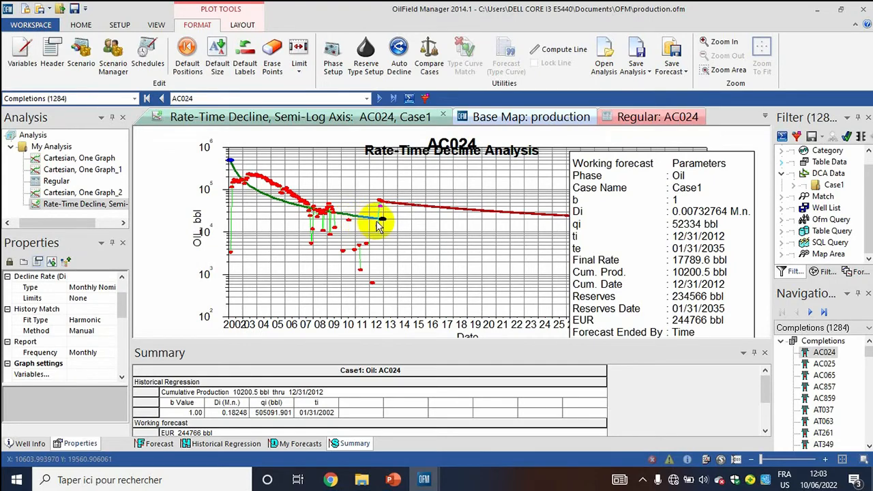
Fine-tune the end point of the historical regression curve to a decline rate of about 0.173 M.n.
left_click_drag(382, 219, 379, 219)
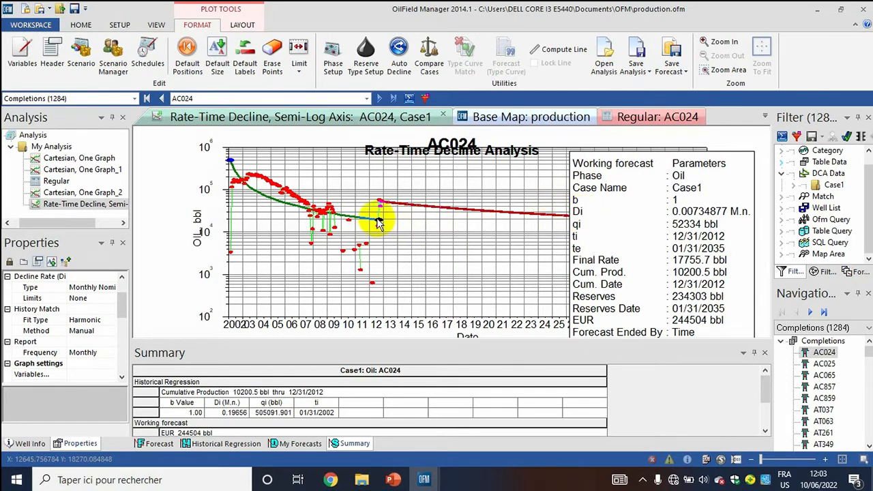
left_click_drag(379, 223, 386, 216)
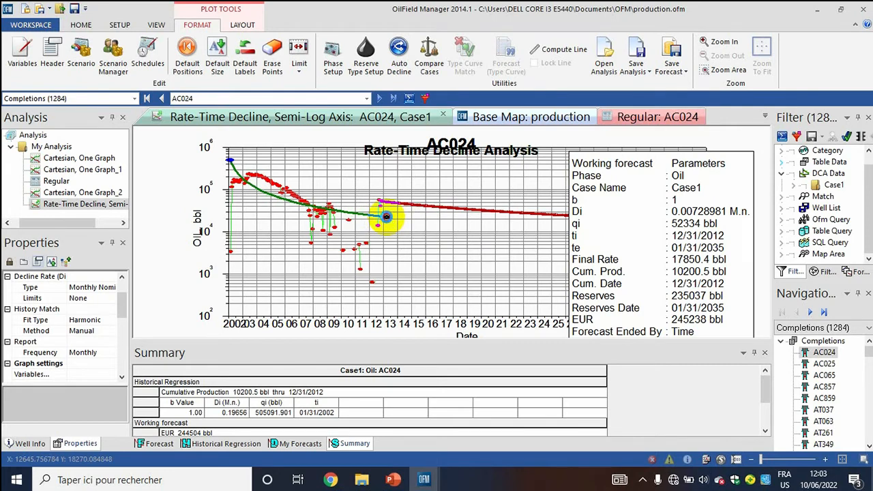
left_click_drag(386, 217, 382, 216)
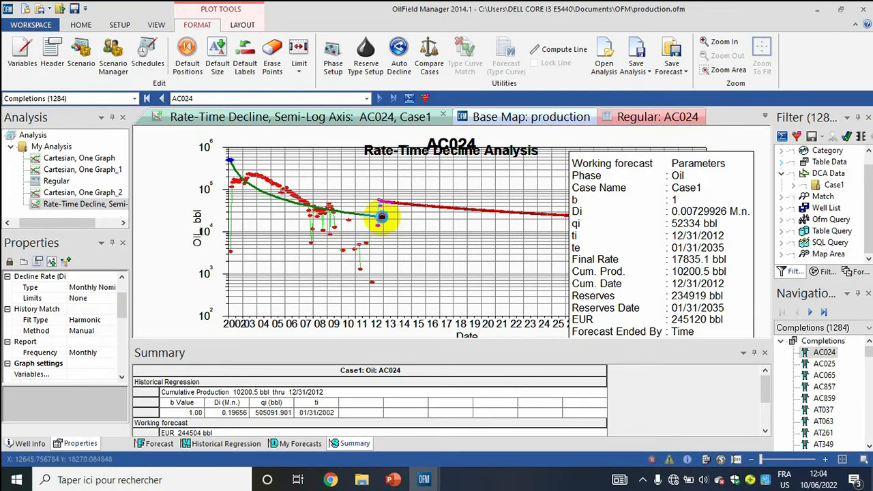
left_click_drag(383, 218, 382, 217)
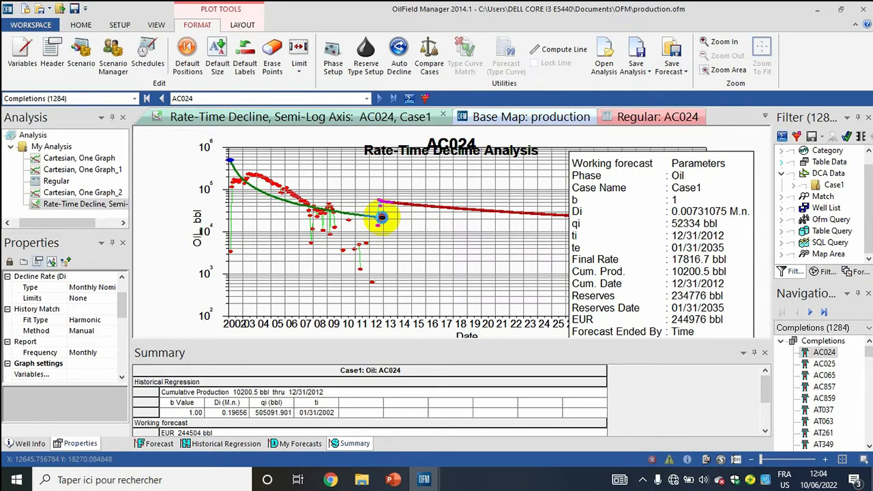
left_click_drag(382, 218, 383, 218)
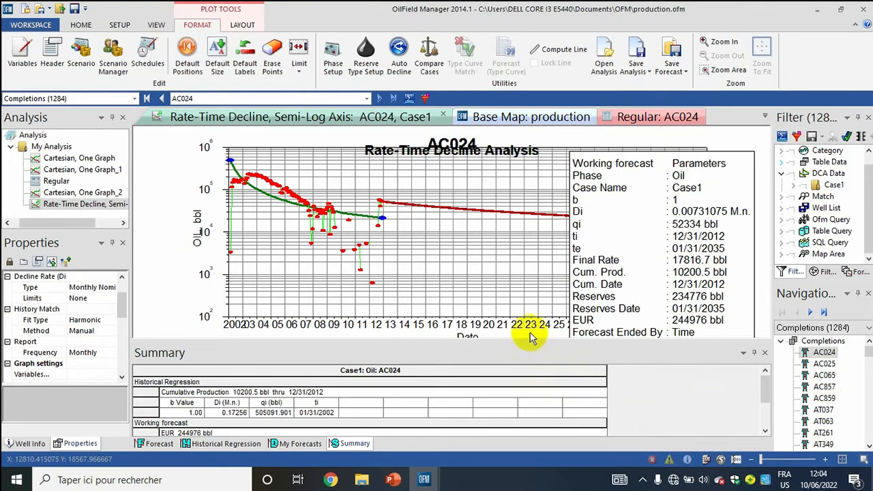
Enlarge the Summary pane to show the working forecast results, and set the pane to auto-hide.
left_click_drag(526, 335, 518, 277)
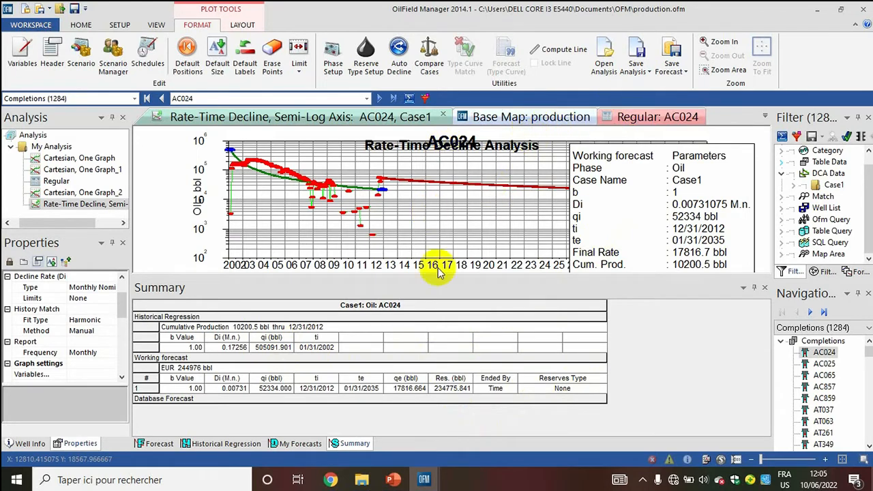
left_click_drag(643, 275, 642, 296)
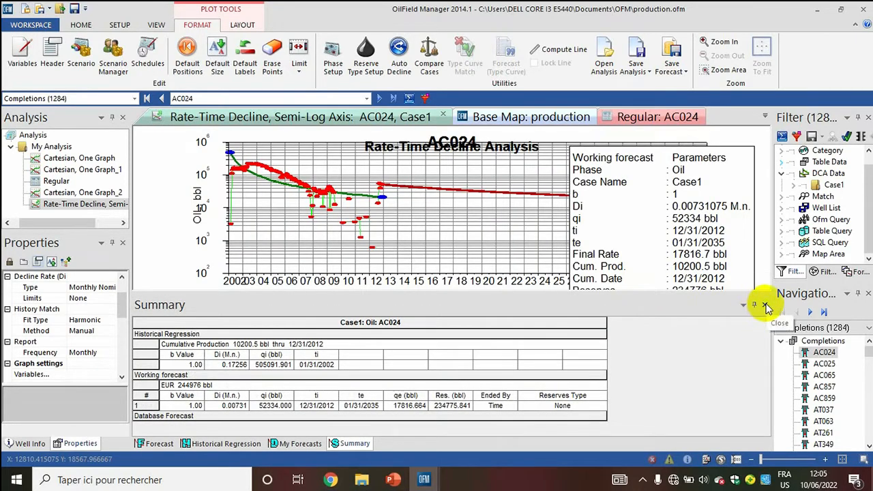
left_click(744, 307)
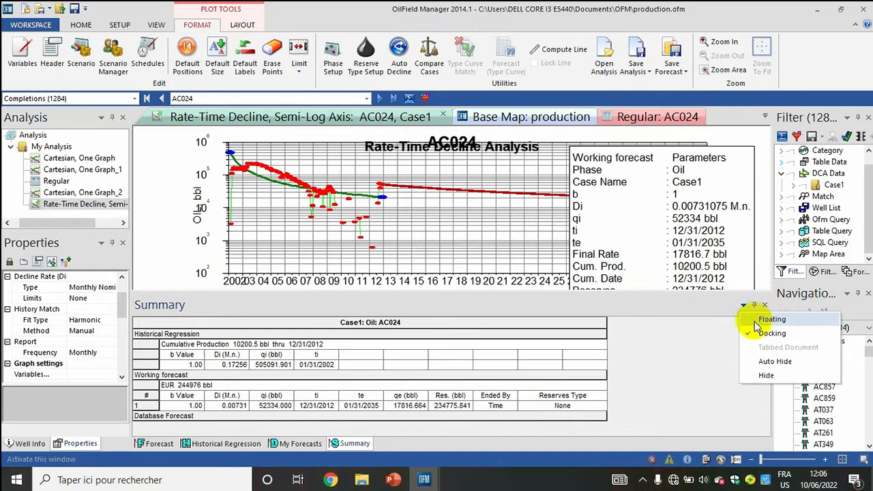
left_click(755, 361)
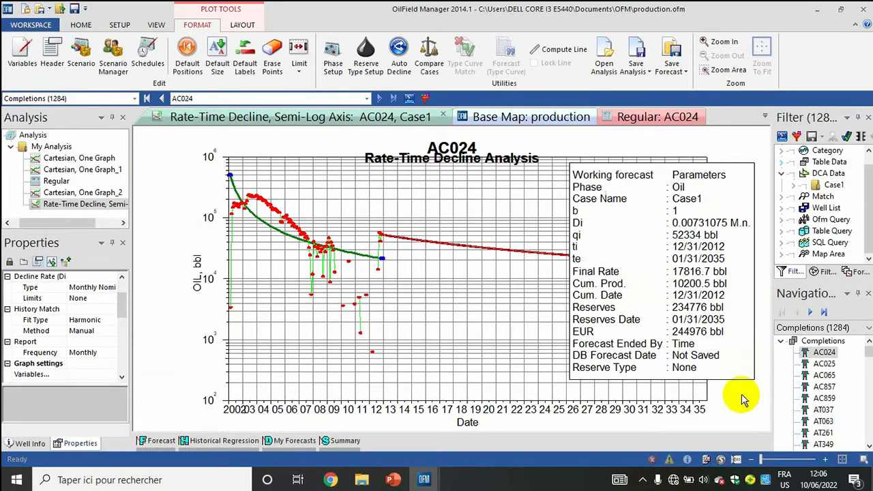
Look through the Summary and My Forecasts results of completion AC024.
left_click(335, 441)
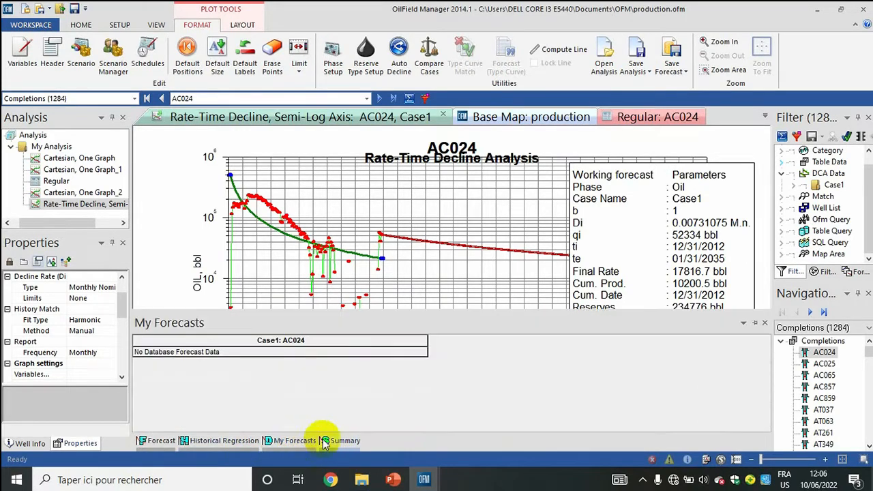
mouse_move(346, 440)
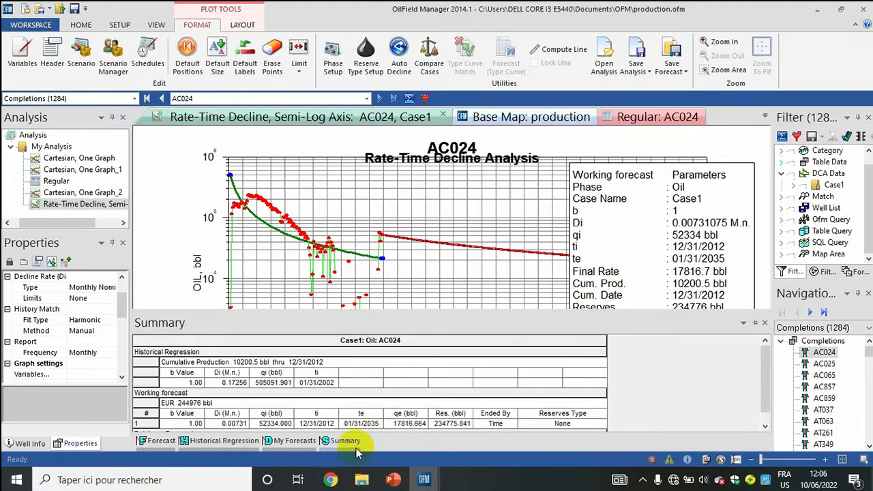
mouse_move(297, 442)
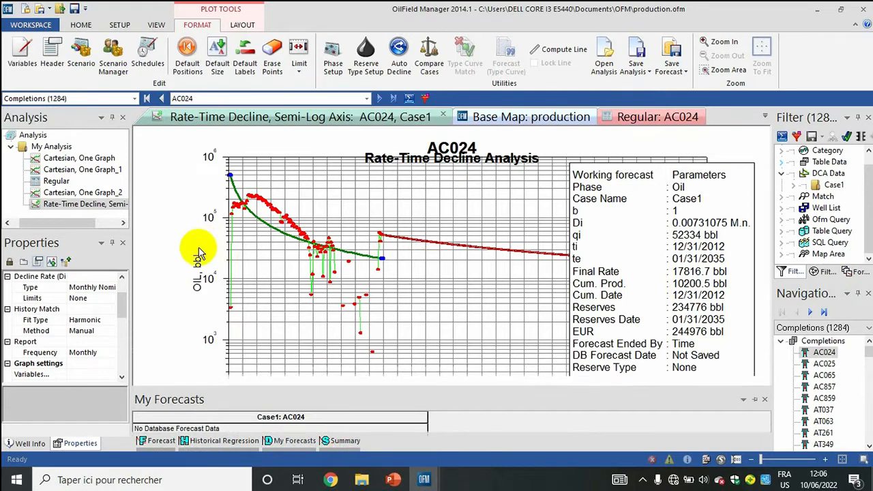
Check the working forecast legend options and view the base map and the Regular report for AC024.
double_click(629, 212)
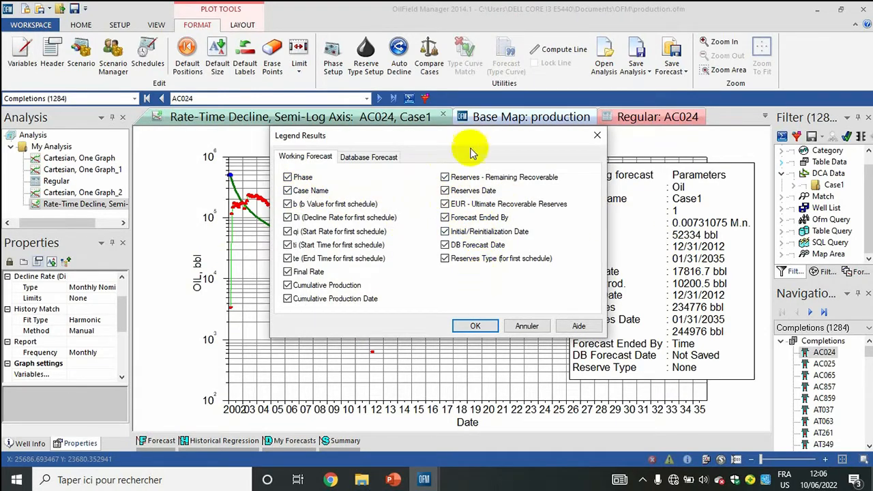
left_click(595, 138)
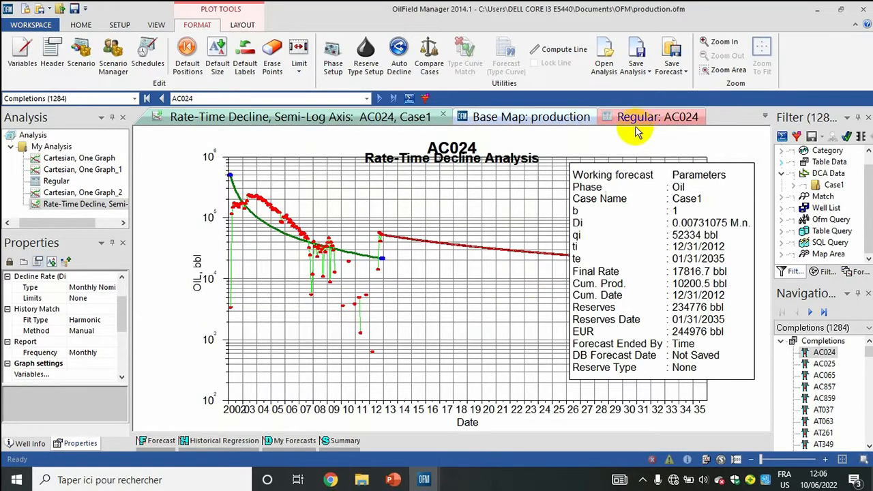
left_click(519, 118)
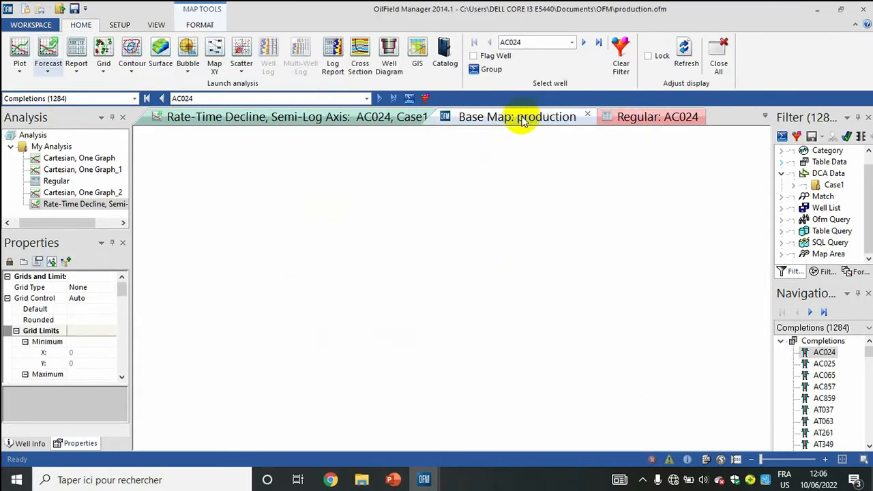
left_click(390, 117)
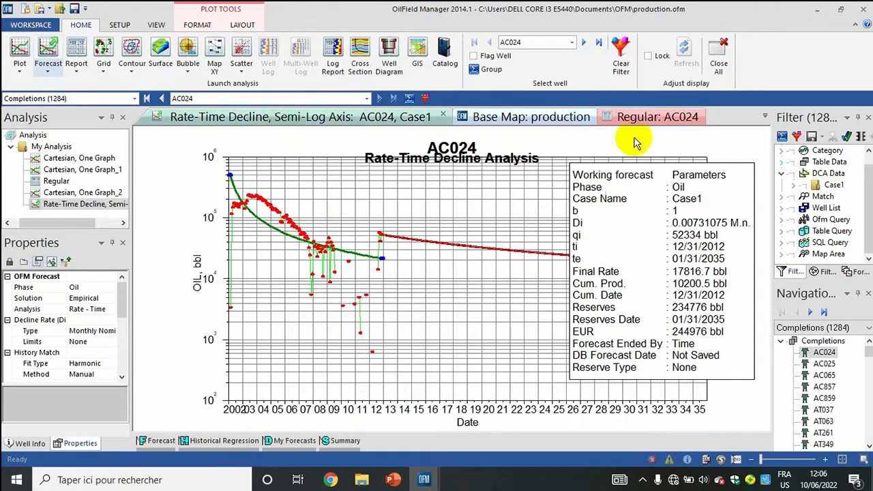
left_click(647, 117)
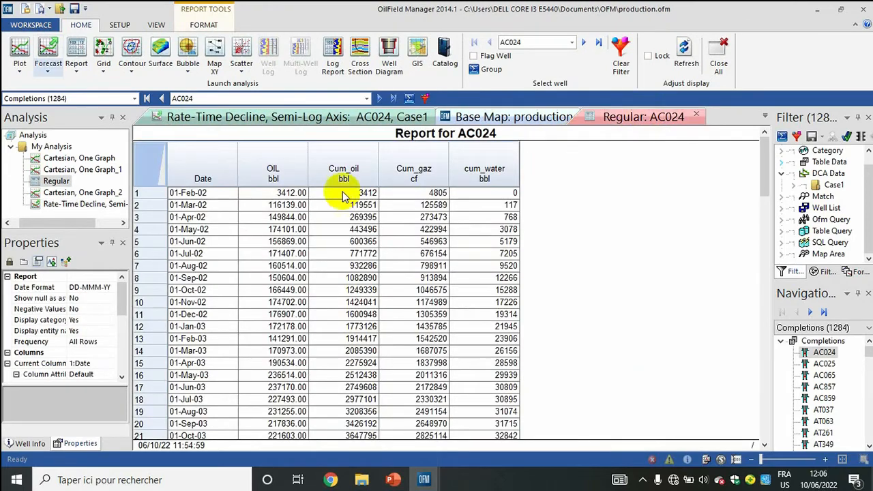
Show the Cartesian, One Graph_1 plot beside the decline plot in a new vertical tab group and move the result legend below the decline curve.
double_click(85, 172)
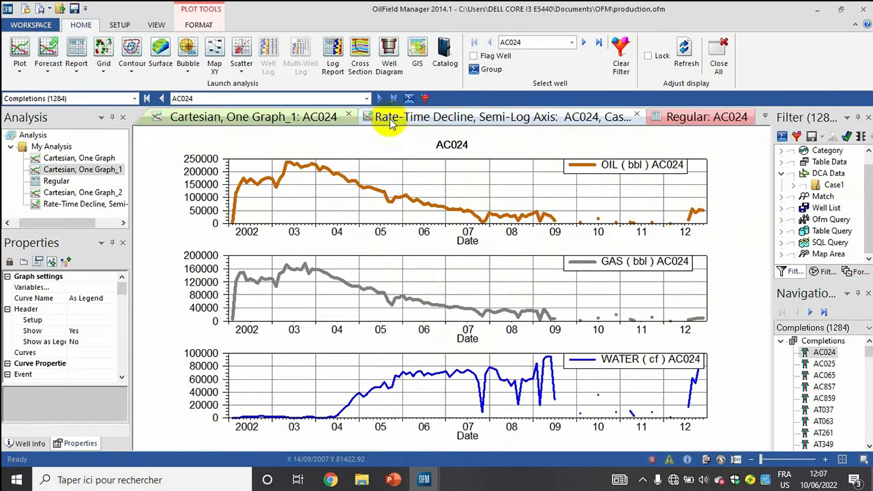
right_click(315, 121)
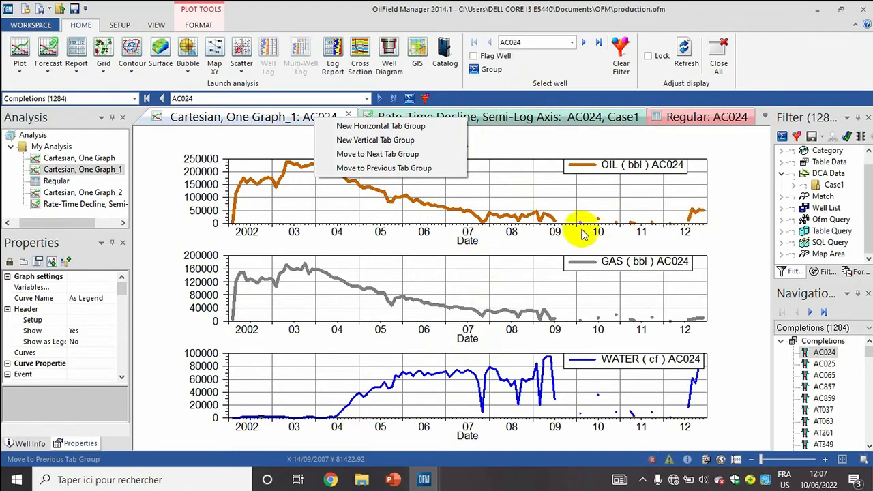
left_click(398, 140)
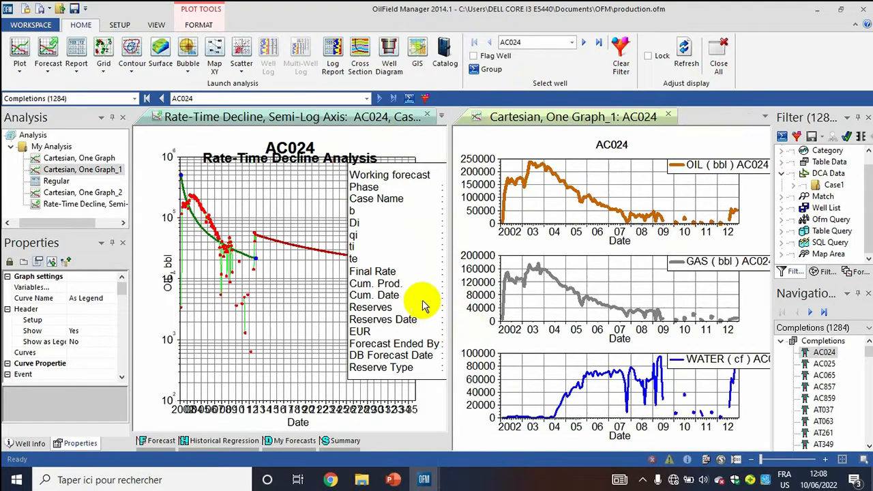
left_click_drag(395, 175, 343, 202)
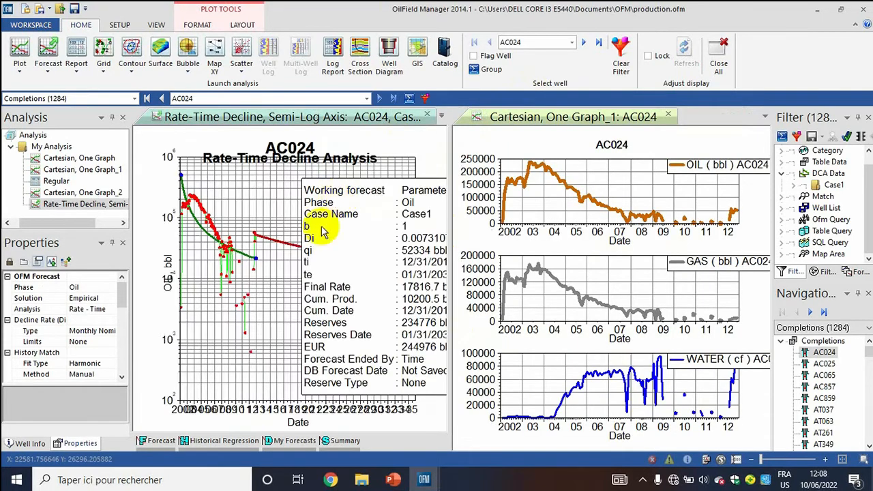
left_click_drag(384, 189, 390, 425)
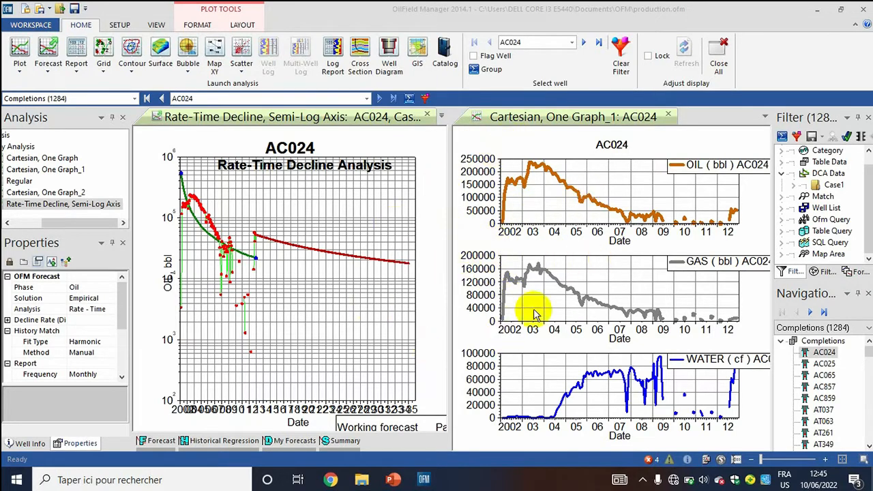
Close the Cartesian, One Graph_1 plot and move the result legend back up beside the forecast curve.
left_click(671, 116)
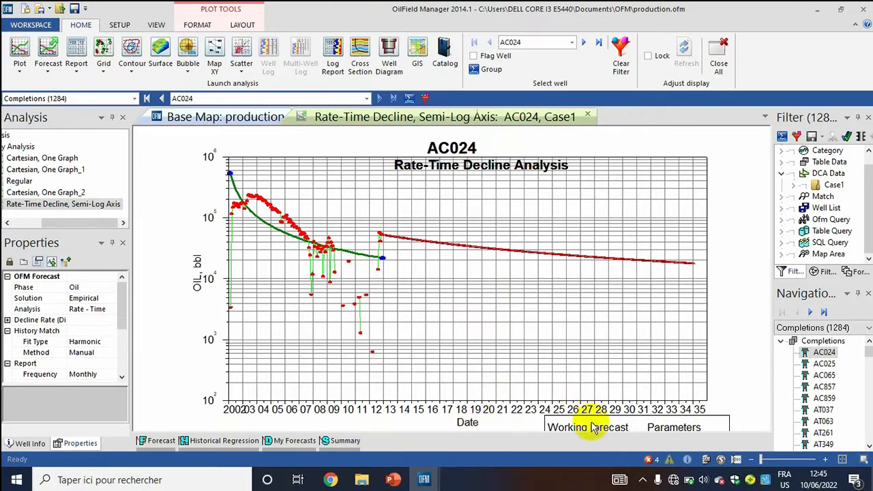
left_click_drag(591, 425, 616, 225)
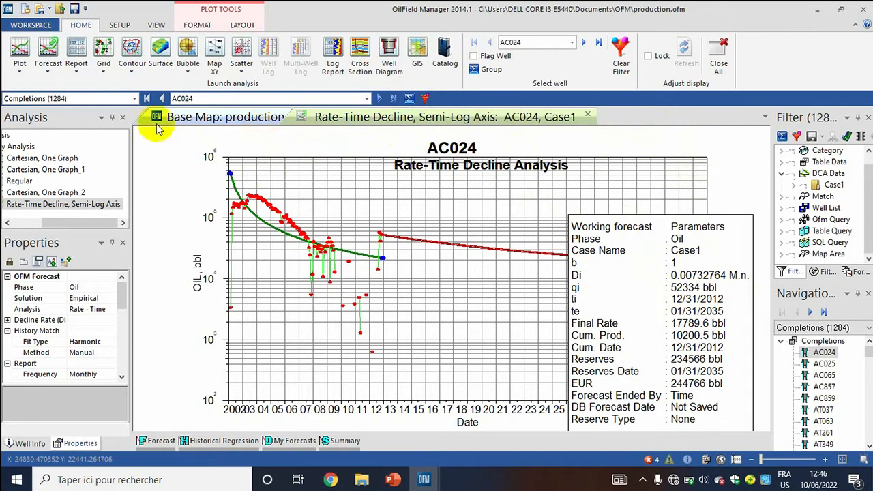
Add a third header line with the text "production" to the rate-time decline plot.
left_click(207, 25)
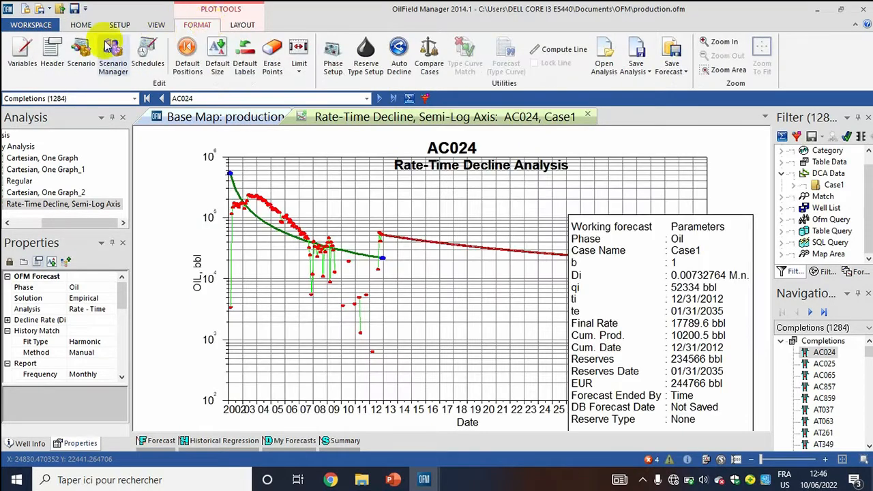
left_click(53, 58)
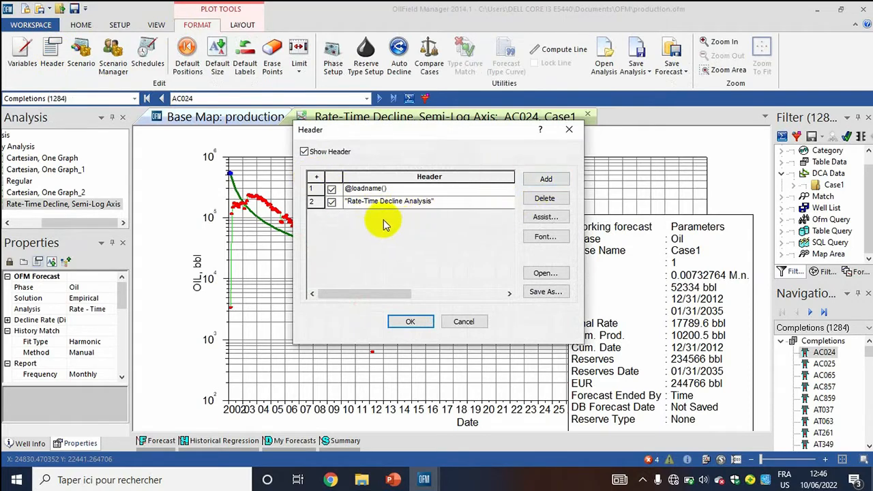
left_click(543, 179)
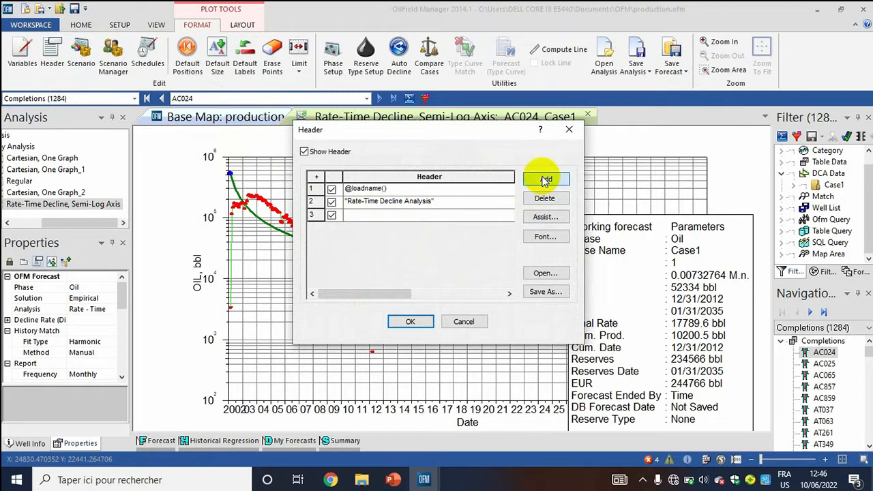
left_click(356, 218)
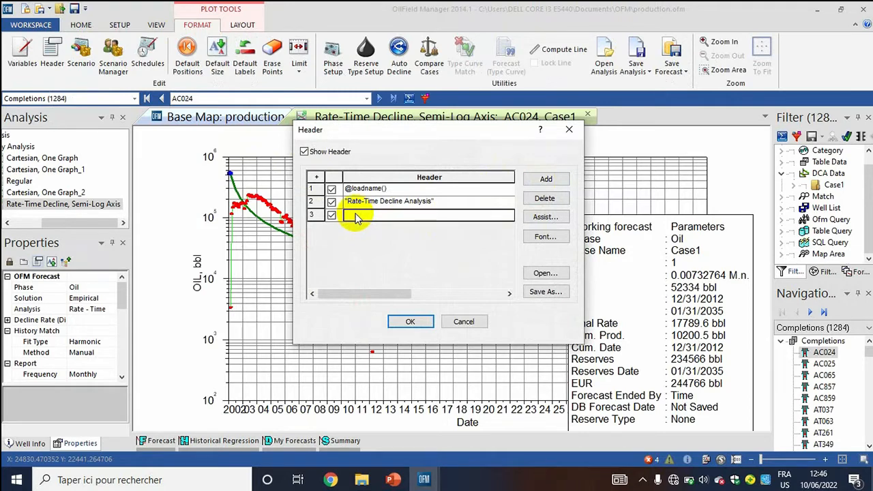
type("\"")
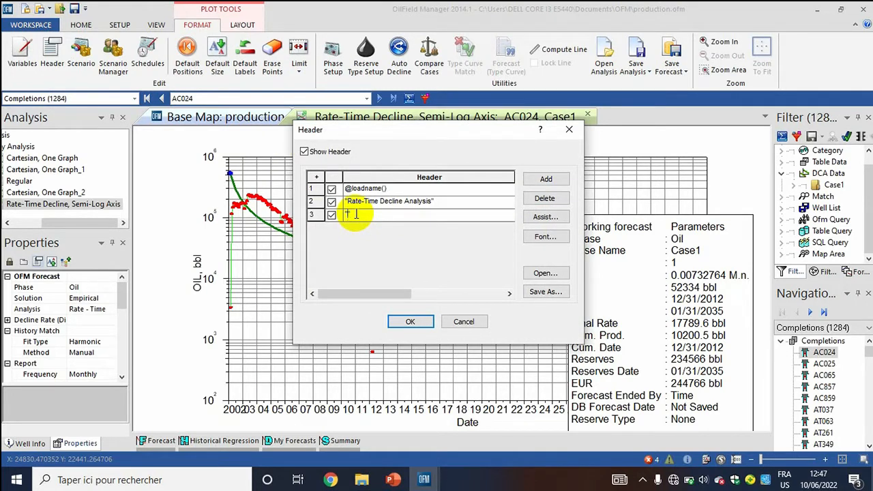
type("producti")
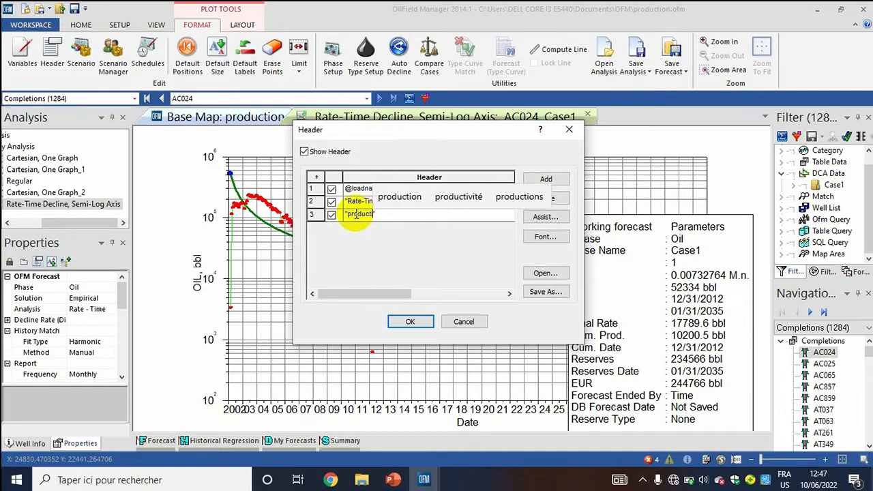
type("on")
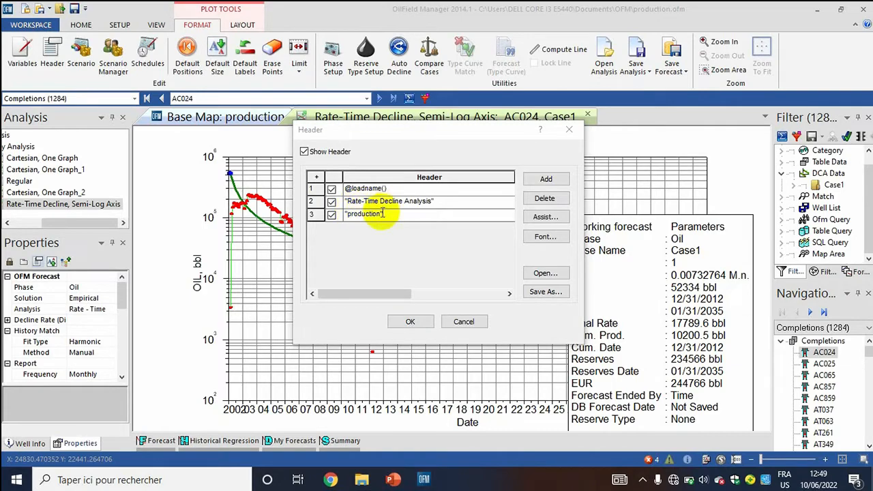
left_click(417, 323)
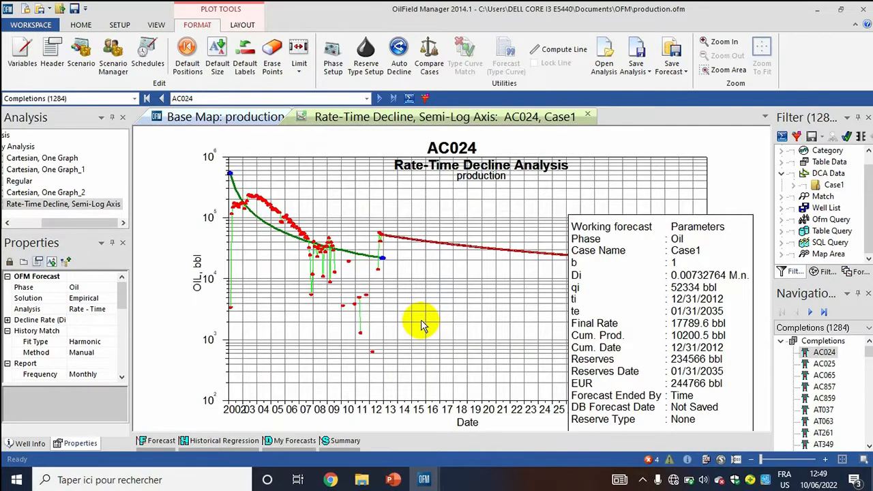
Move the "production" header line above the upper-left corner of the decline plot grid.
left_click(485, 178)
left_click_drag(485, 178, 258, 147)
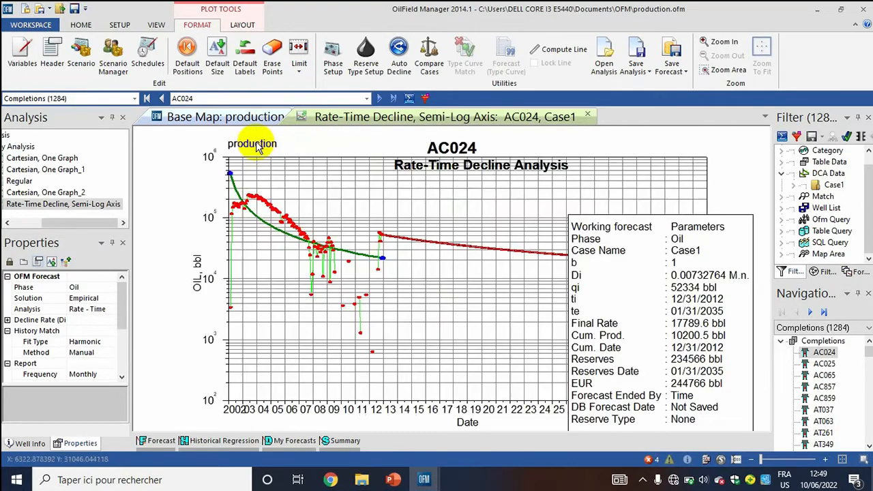
left_click(258, 146)
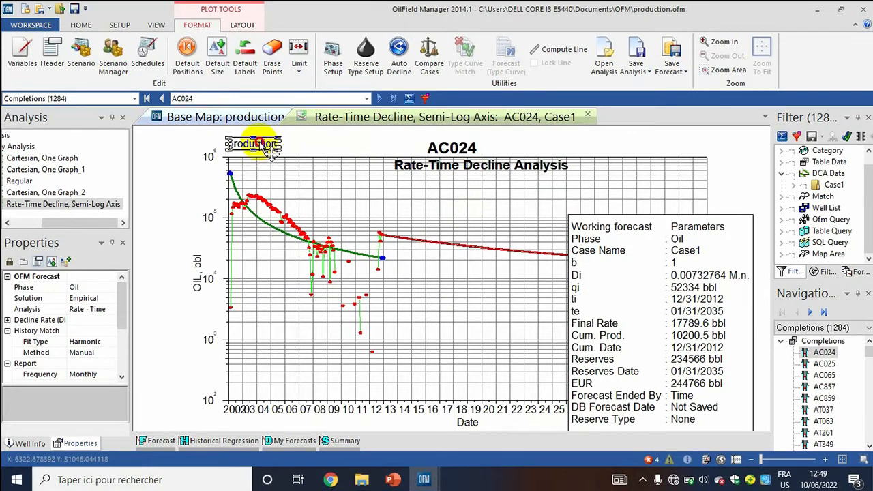
left_click(262, 148)
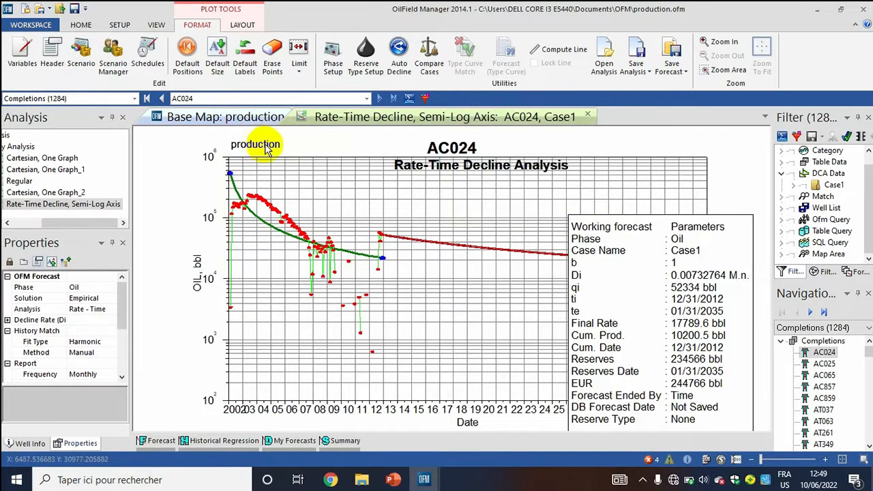
Set the font of the "production" header line to size 14 in bold (Gras).
left_click(55, 60)
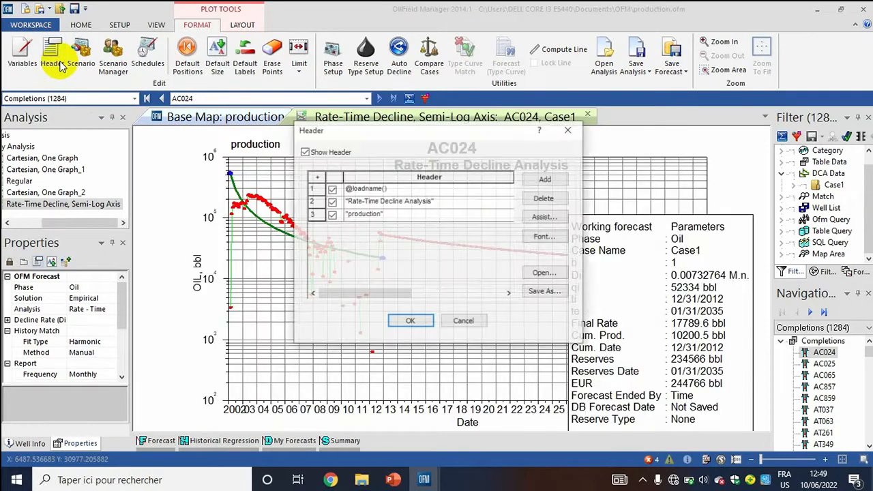
left_click(413, 216)
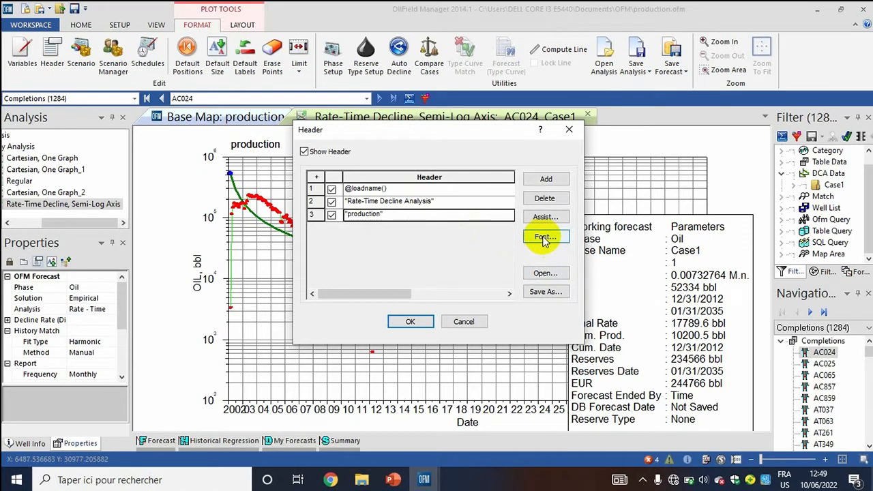
left_click(543, 237)
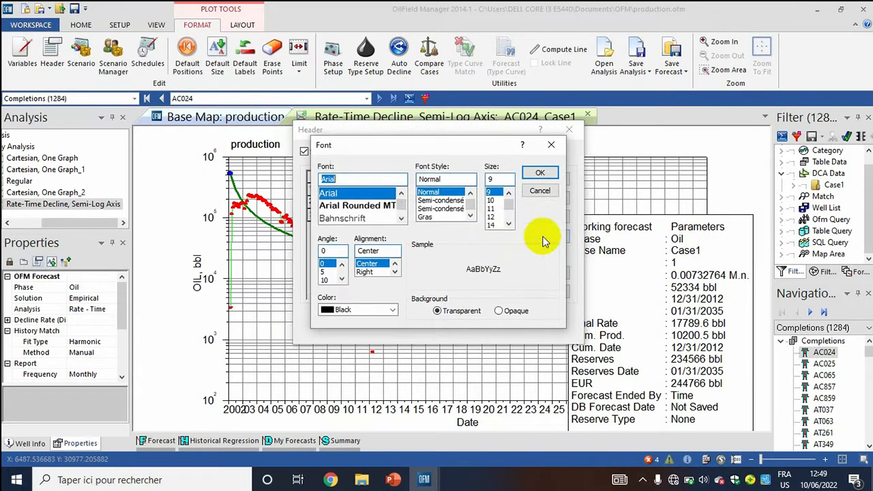
left_click(492, 226)
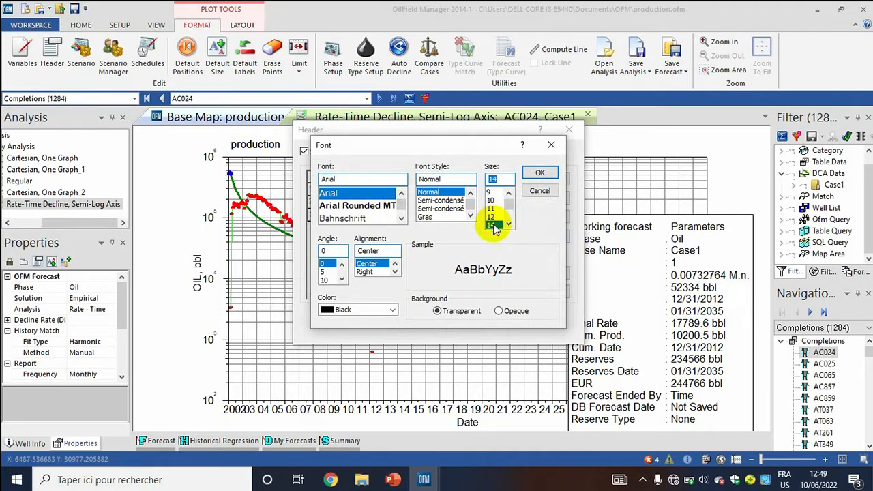
left_click(435, 217)
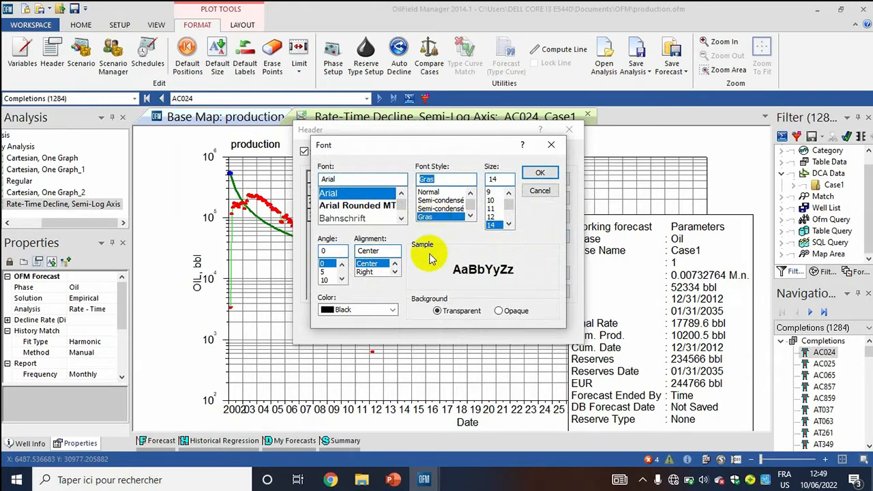
left_click(541, 174)
left_click(410, 321)
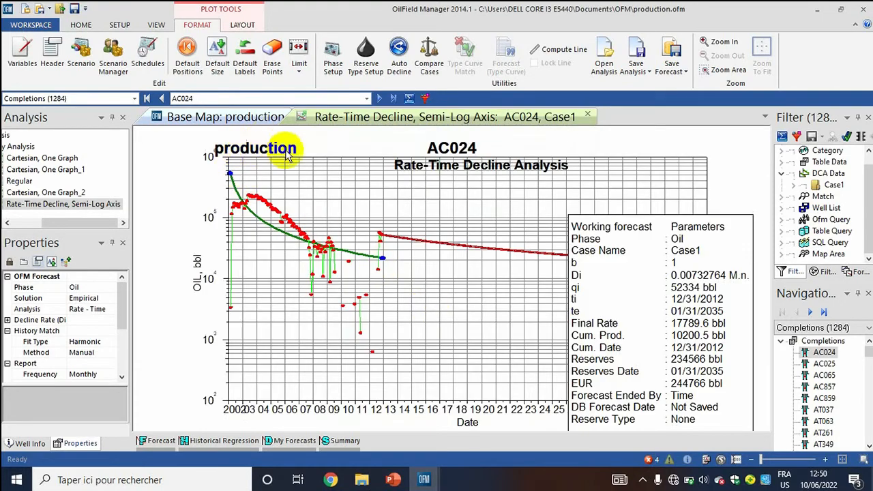
Add a fourth header line to the decline plot and insert the Image system function as its expression.
left_click(52, 56)
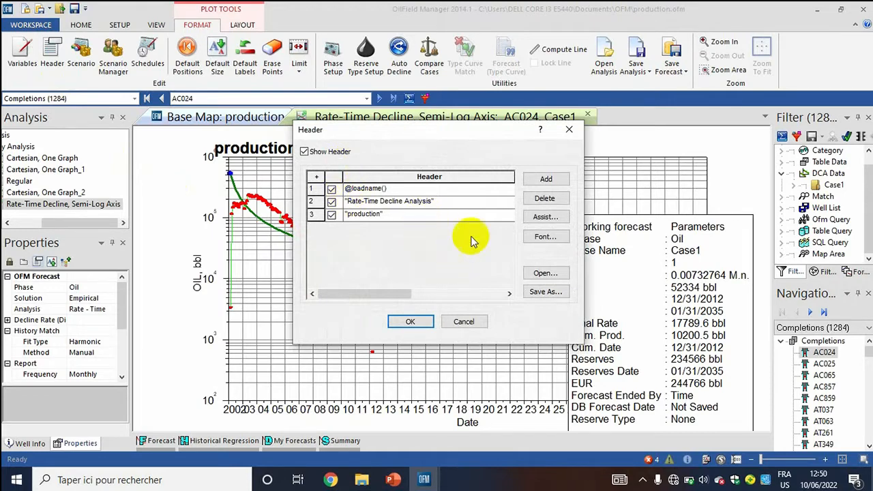
left_click(546, 180)
left_click(360, 229)
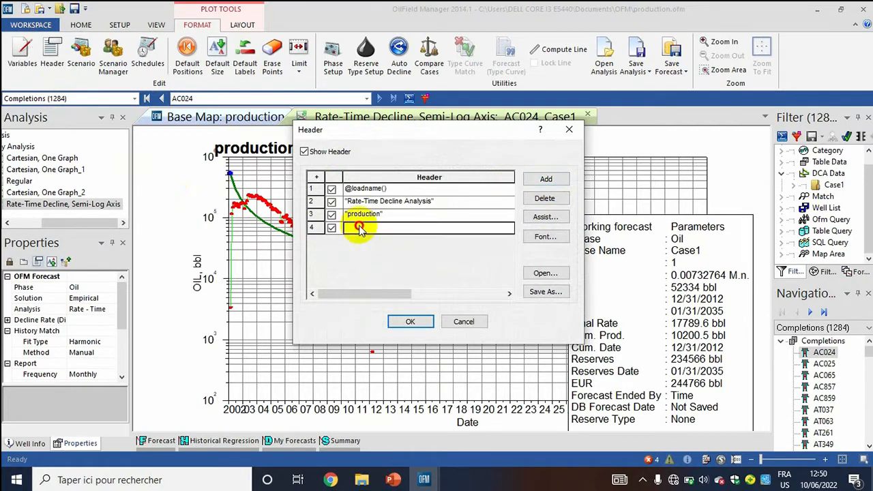
double_click(407, 231)
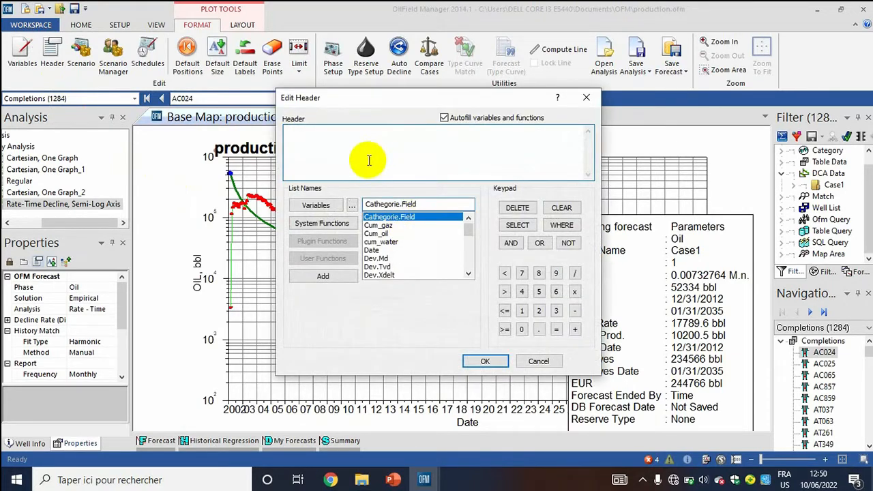
left_click(341, 223)
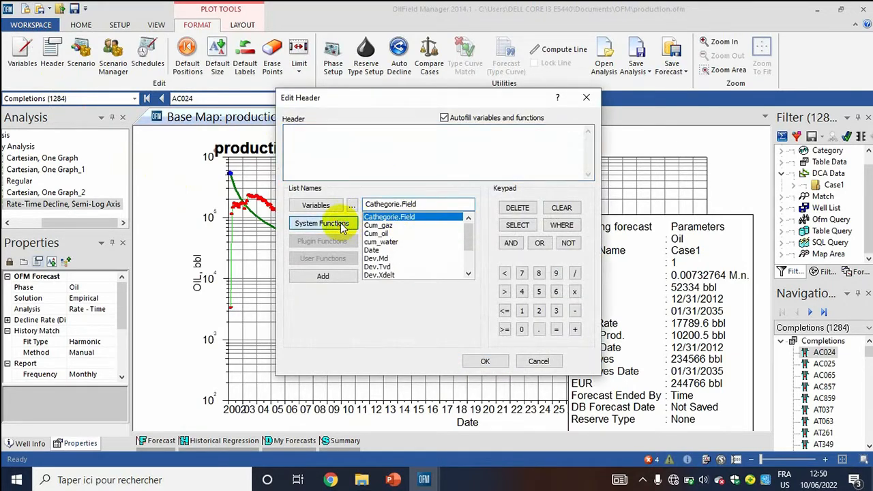
left_click(386, 204)
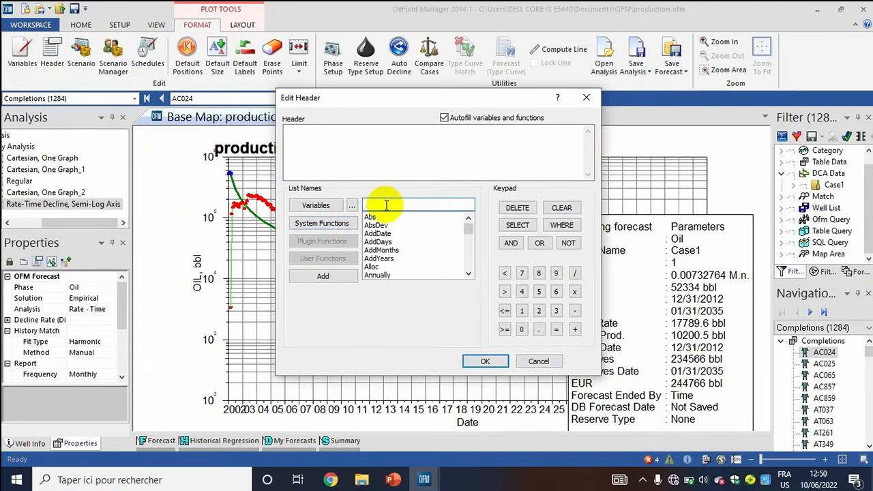
type("i")
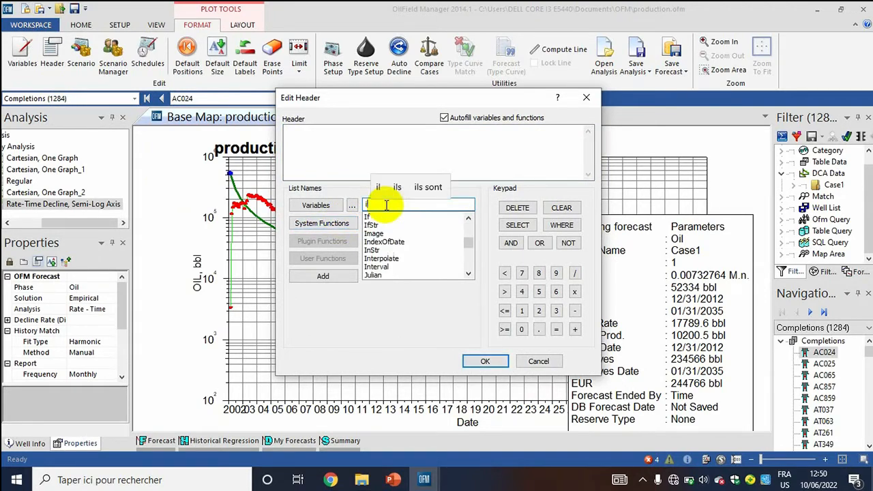
left_click(380, 233)
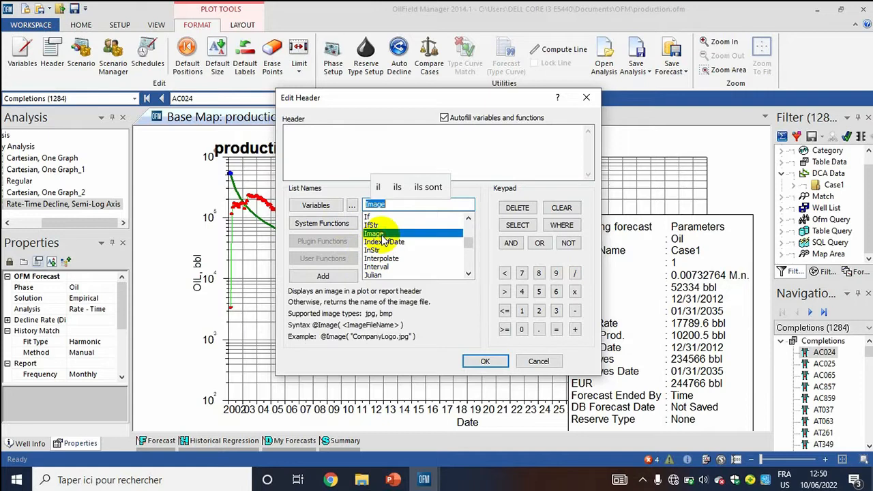
left_click(326, 276)
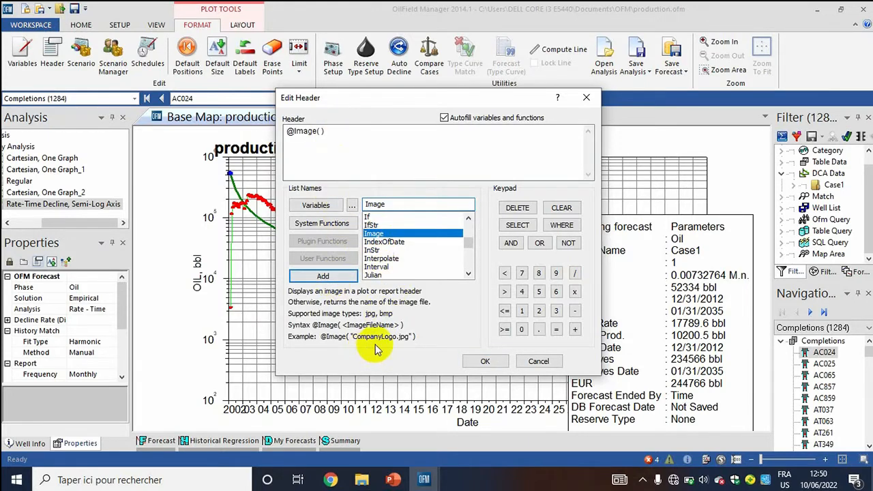
Look up the logo image's file name in the Documents > OFM folder in File Explorer and return to the header expression in OFM.
left_click(363, 483)
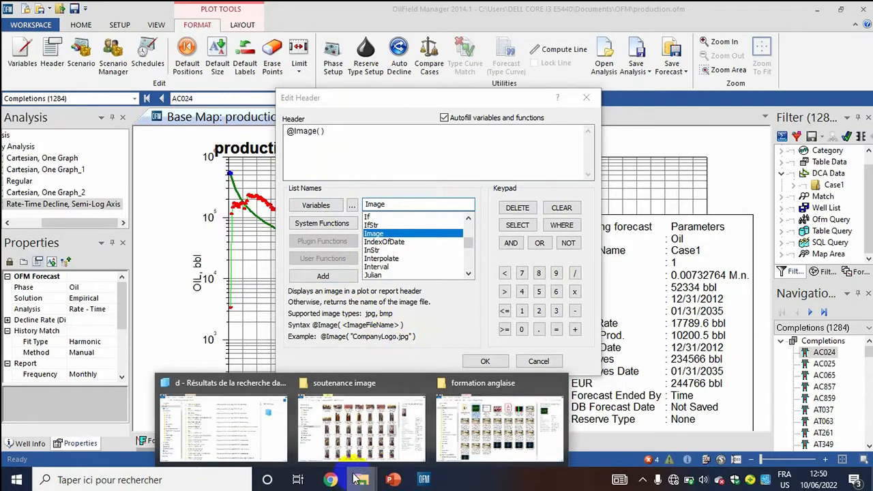
mouse_move(418, 428)
left_click(461, 422)
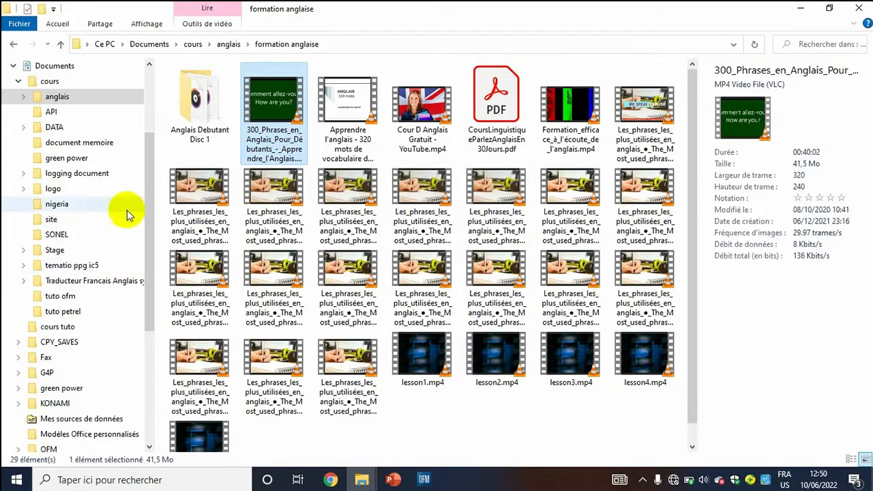
left_click(57, 68)
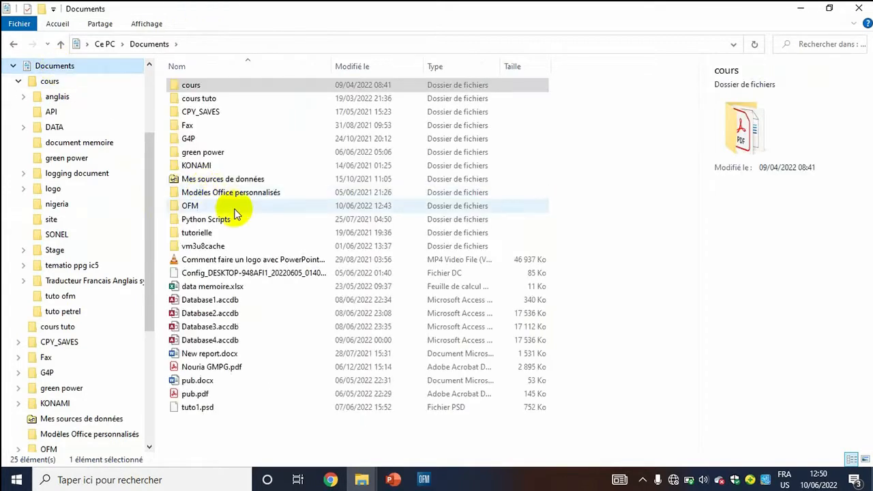
double_click(219, 207)
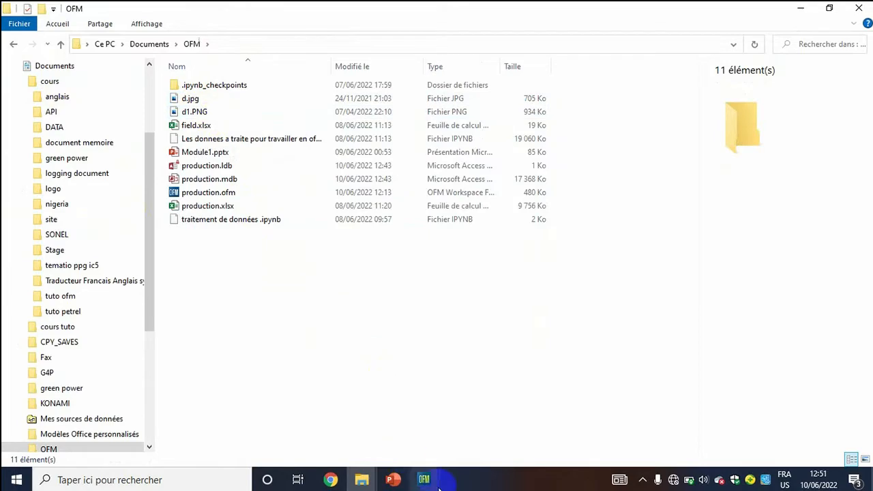
mouse_move(429, 481)
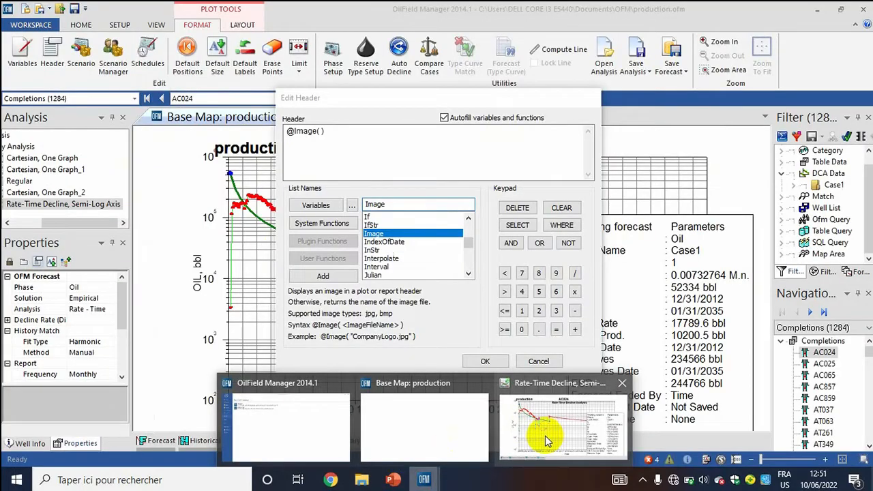
left_click(546, 440)
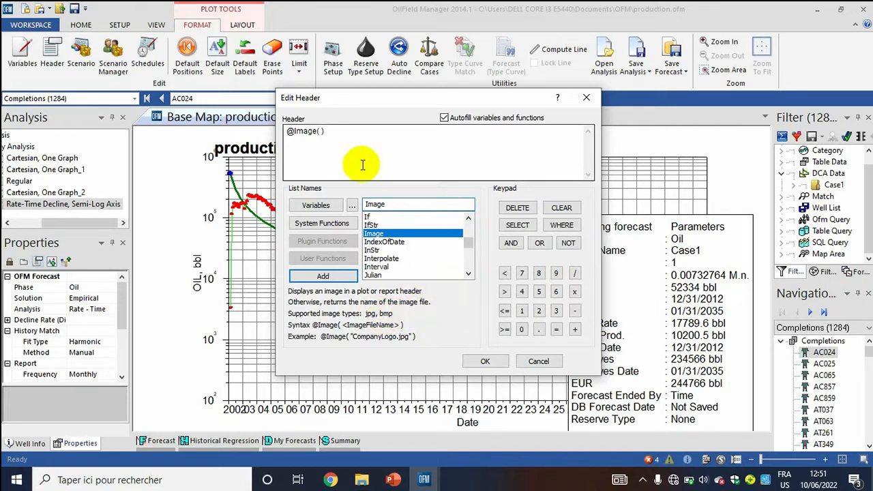
left_click(323, 132)
left_click(322, 132)
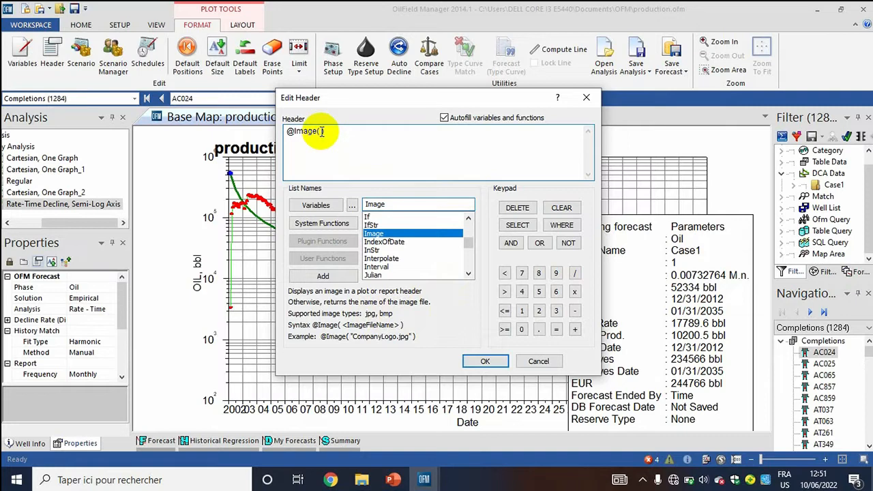
type("d")
key("BackSpace")
type("\"d")
type(".")
type("jp")
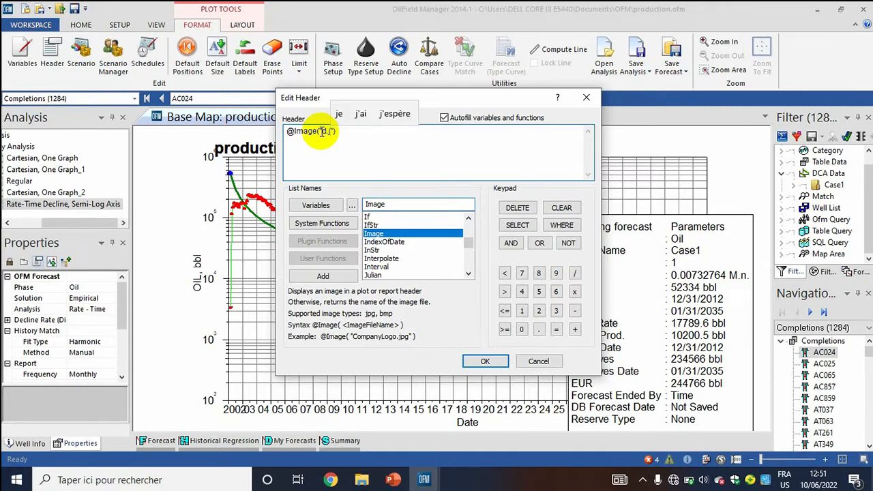
type("g")
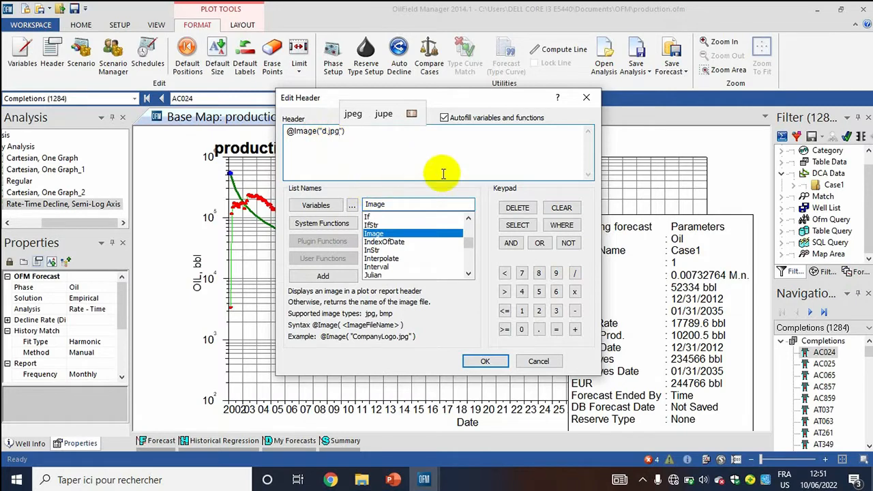
left_click(362, 480)
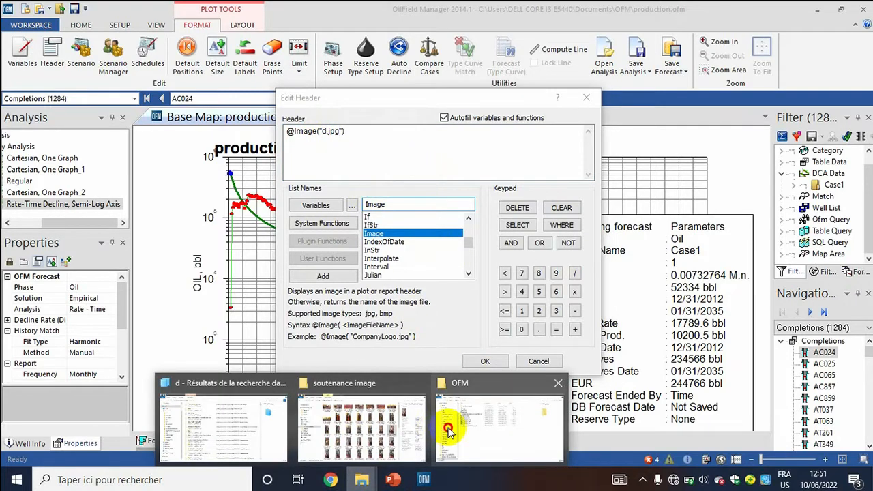
left_click(448, 431)
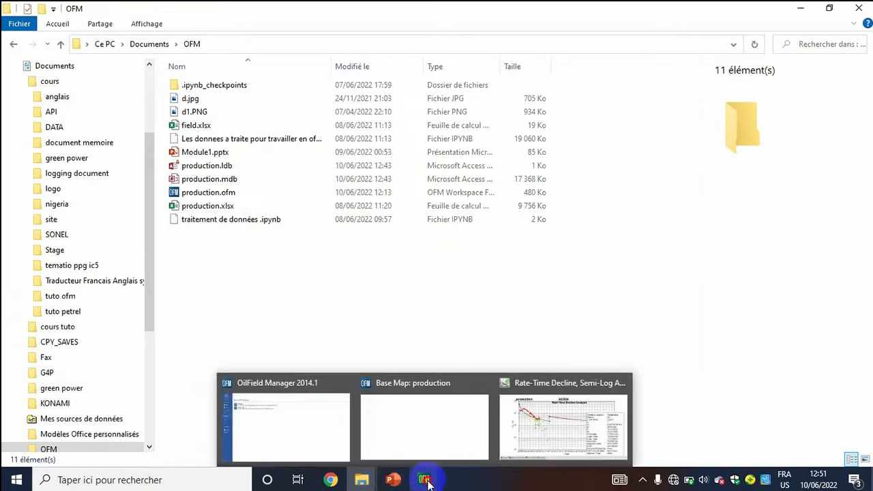
left_click(425, 482)
left_click(539, 434)
left_click(487, 361)
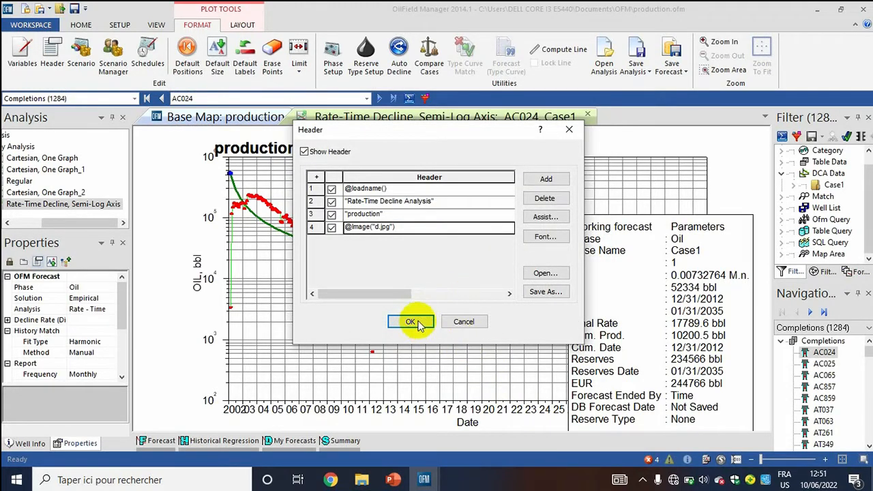
left_click(485, 233)
left_click(537, 237)
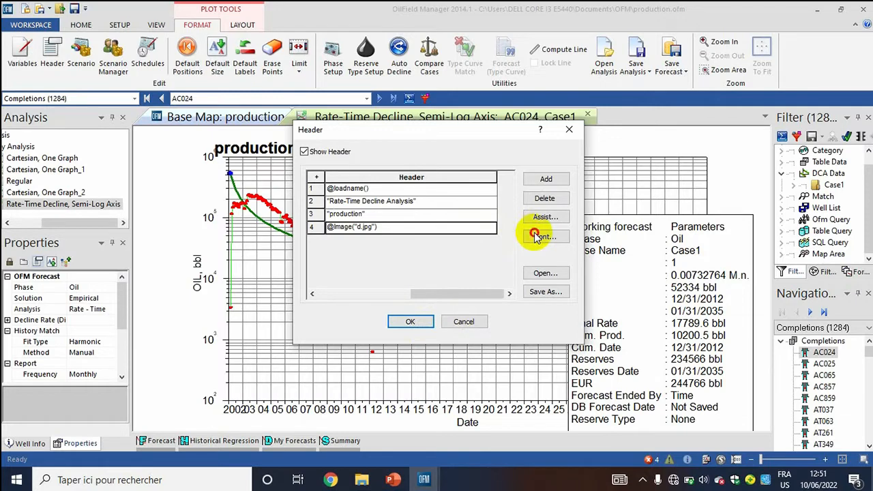
left_click(536, 237)
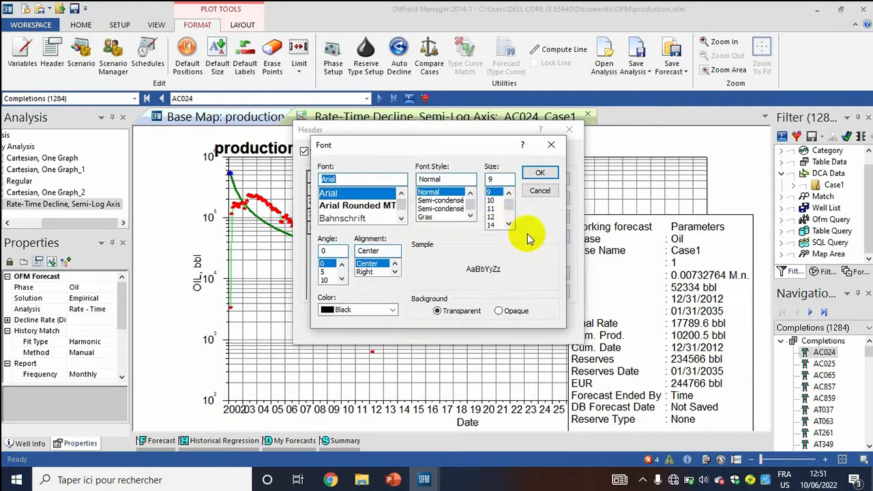
left_click(508, 224)
left_click(508, 224)
left_click(491, 225)
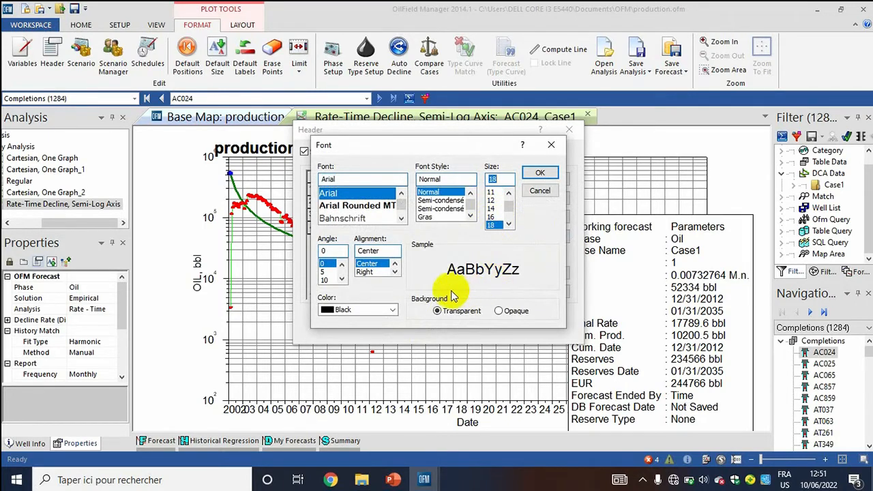
left_click(538, 173)
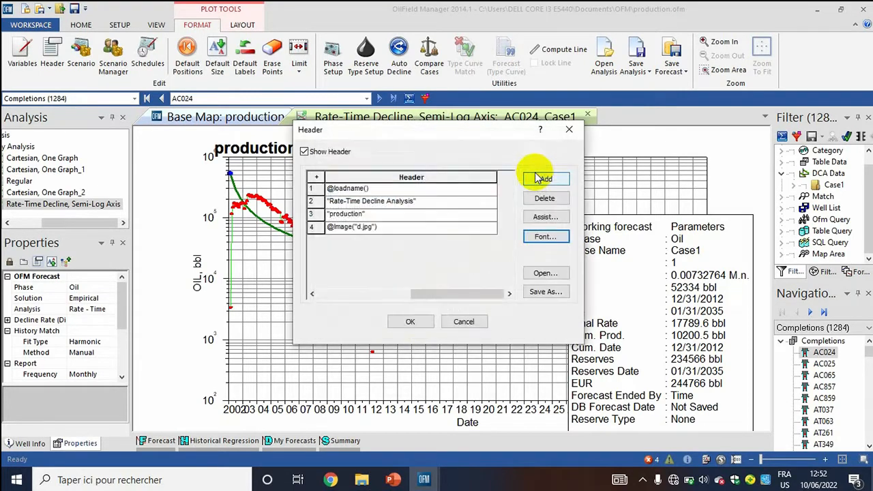
left_click(401, 325)
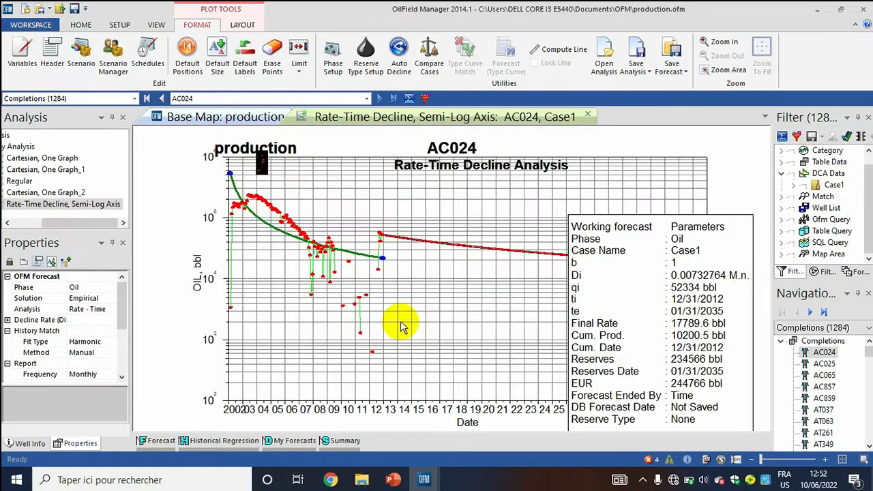
Move the header image above the upper-right corner of the plot grid and place the result legend below the forecast curve.
left_click(263, 163)
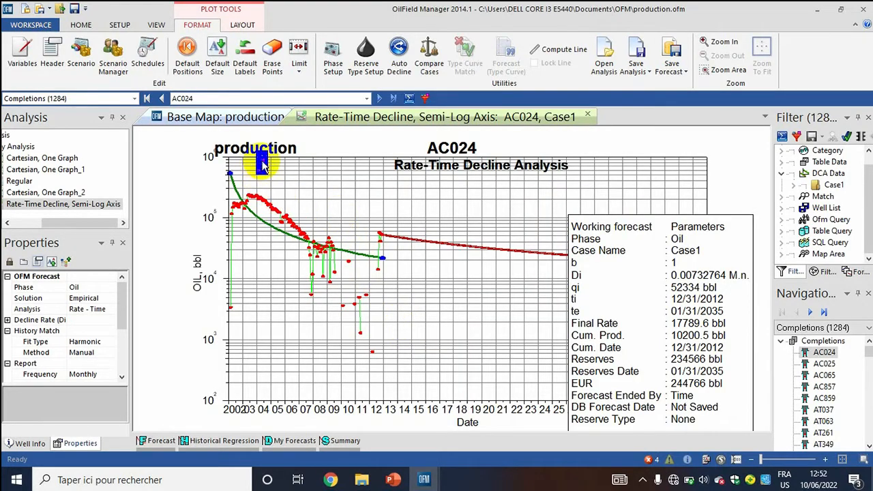
left_click_drag(292, 177, 669, 148)
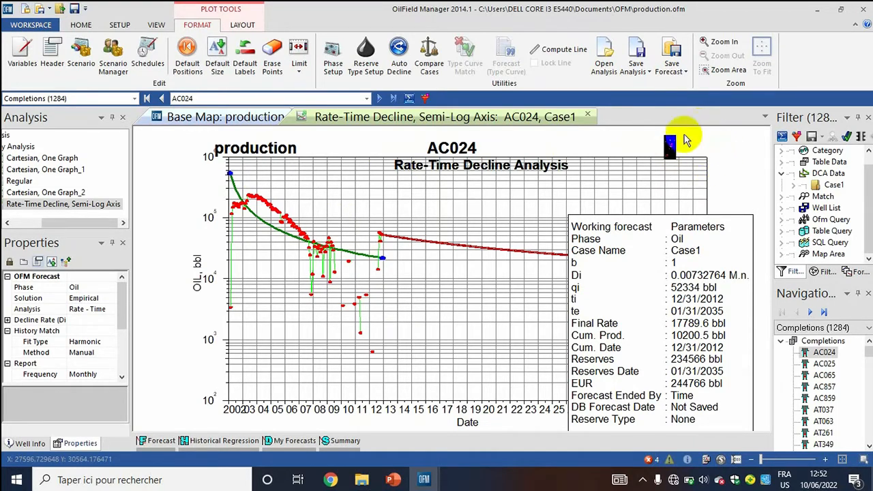
left_click(661, 219)
left_click_drag(661, 219, 667, 193)
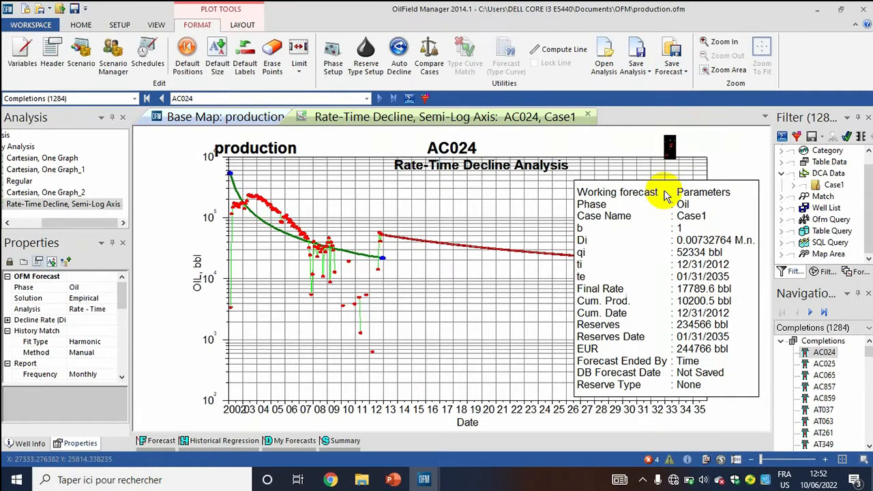
left_click(667, 194)
left_click_drag(667, 193, 579, 289)
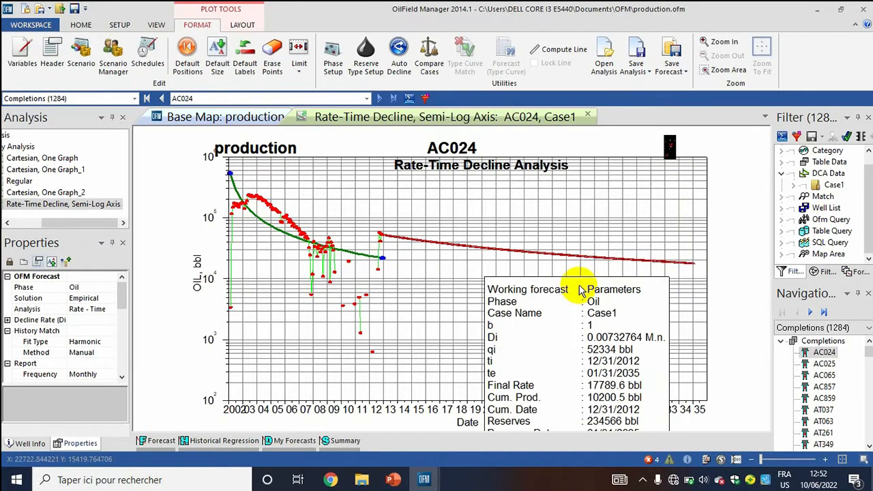